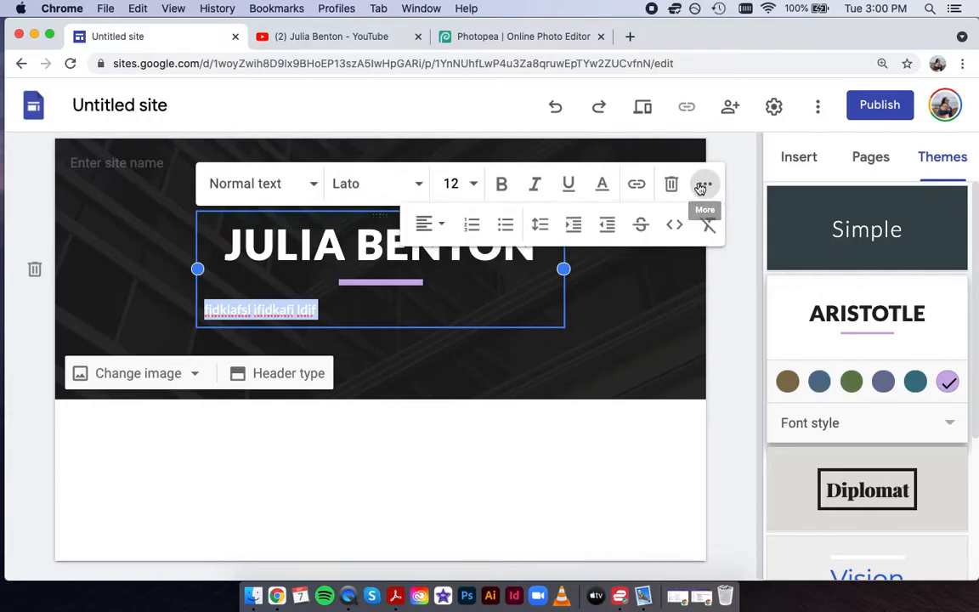
Centre-align the subtitle line under the header title and finish editing the header text.
left_click(426, 227)
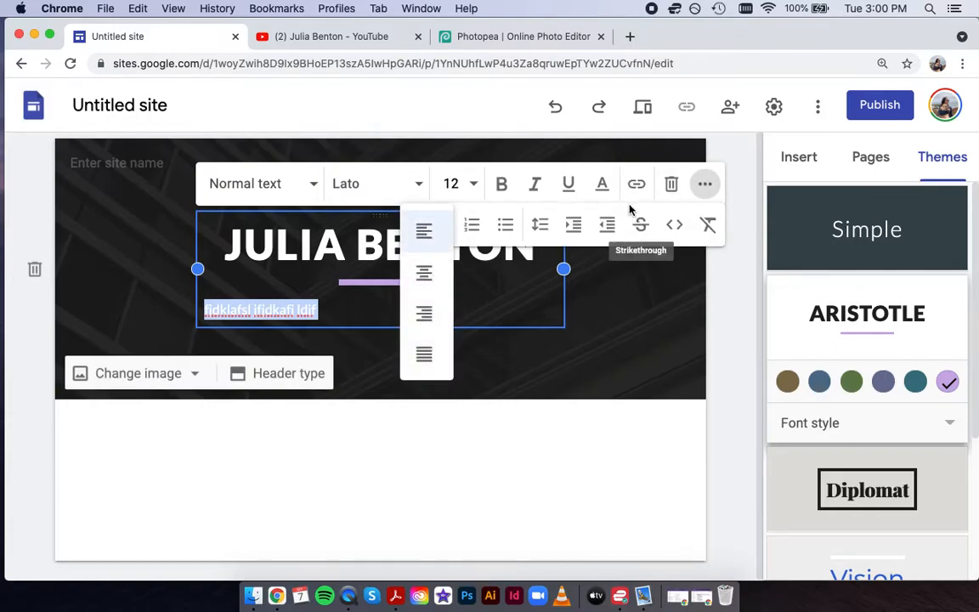
left_click(424, 272)
left_click(635, 298)
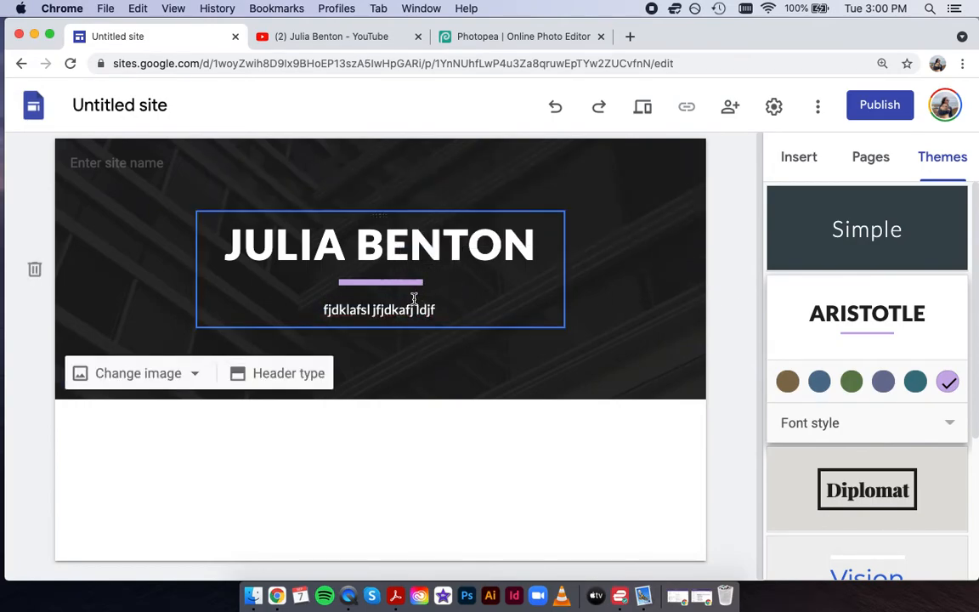
Switch the header type to the tall Cover layout.
left_click(289, 376)
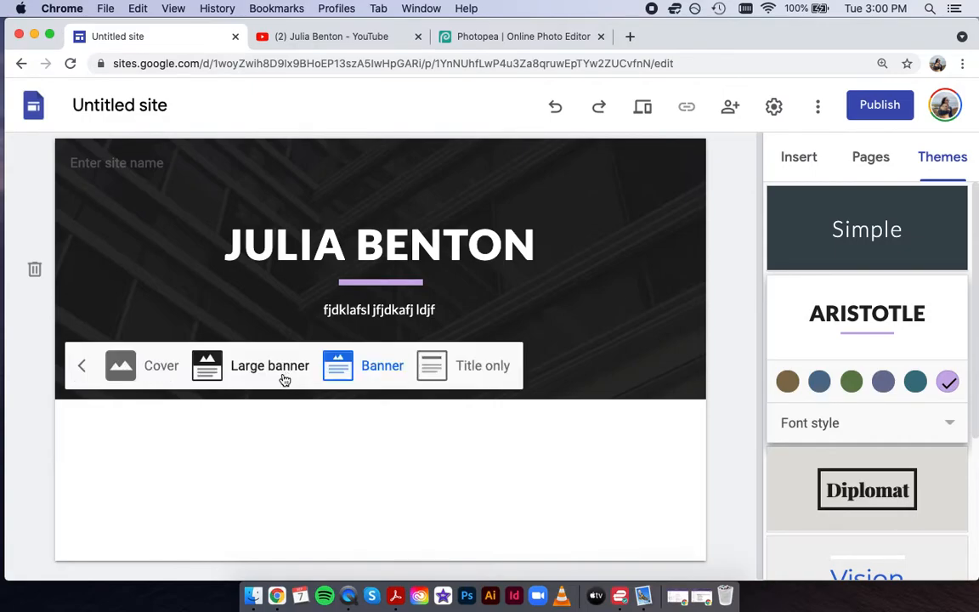
left_click(151, 372)
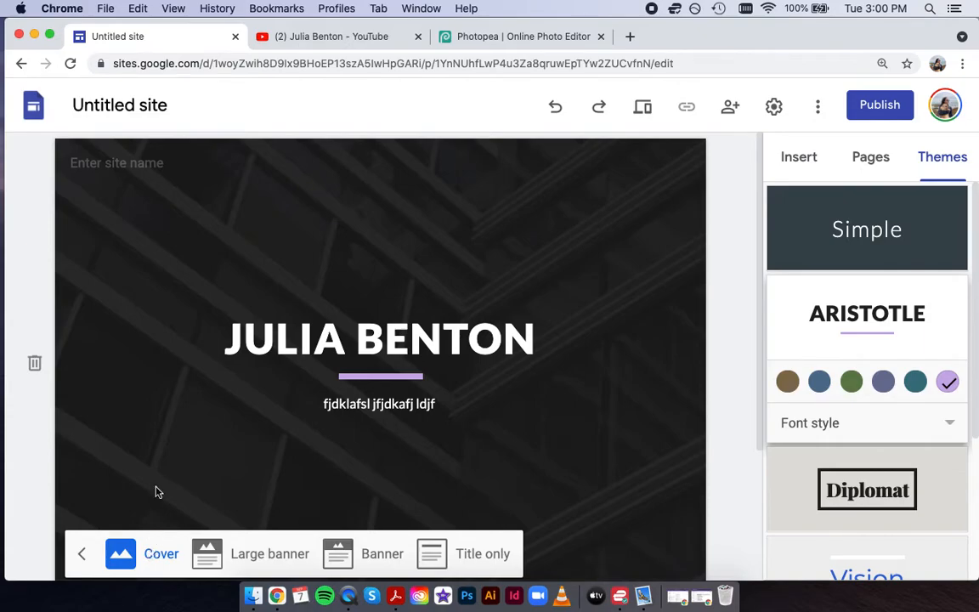
scroll(156, 492, "down", 1)
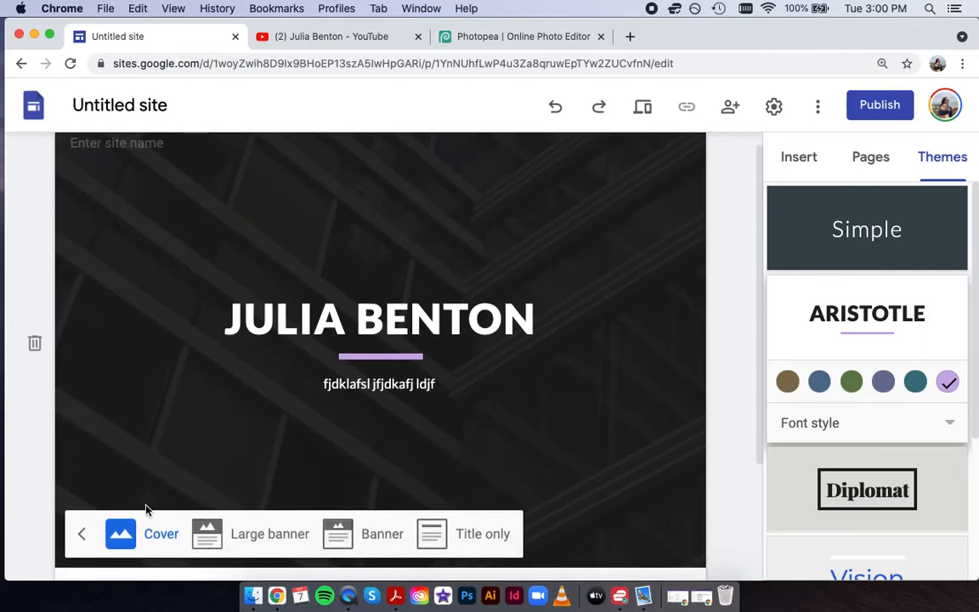
left_click(25, 519)
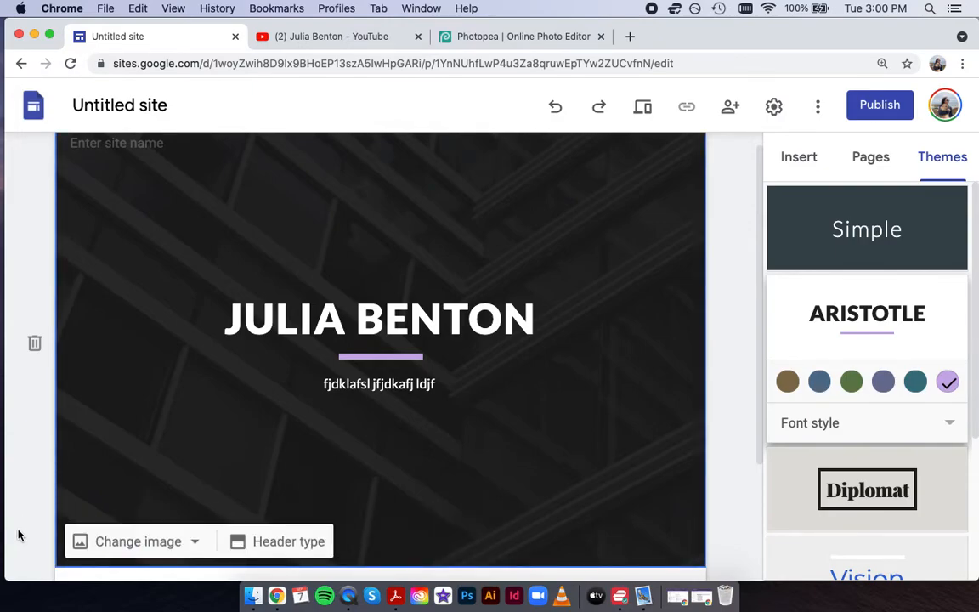
Replace the header image with the first solid black result from a 'black' web image search.
left_click(194, 542)
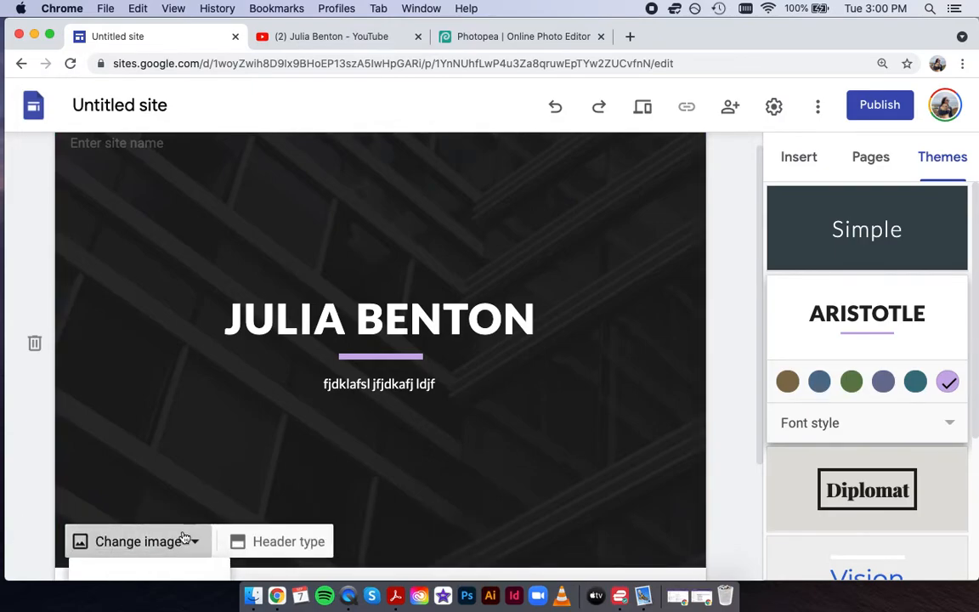
scroll(149, 487, "down", 2)
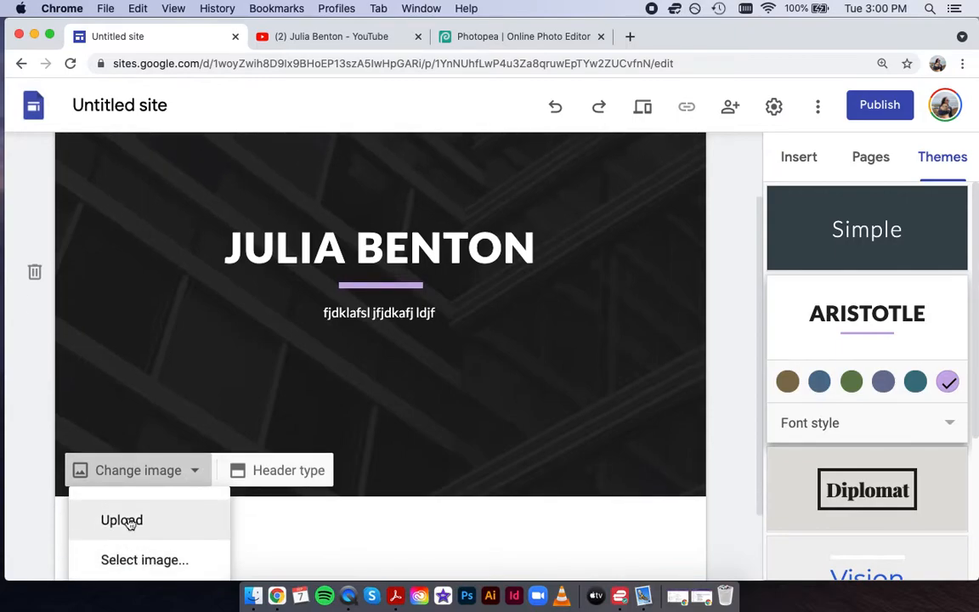
left_click(125, 558)
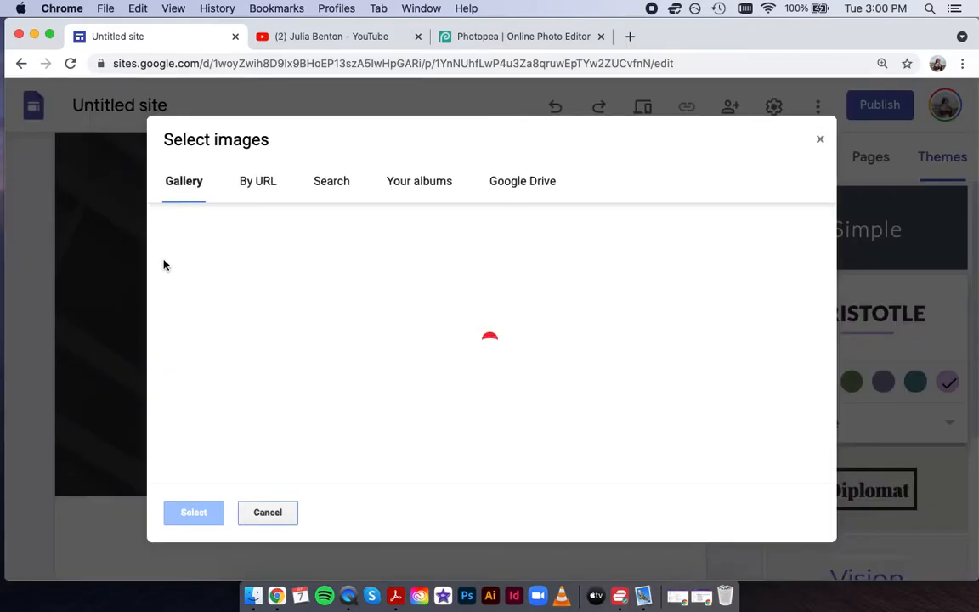
left_click(324, 183)
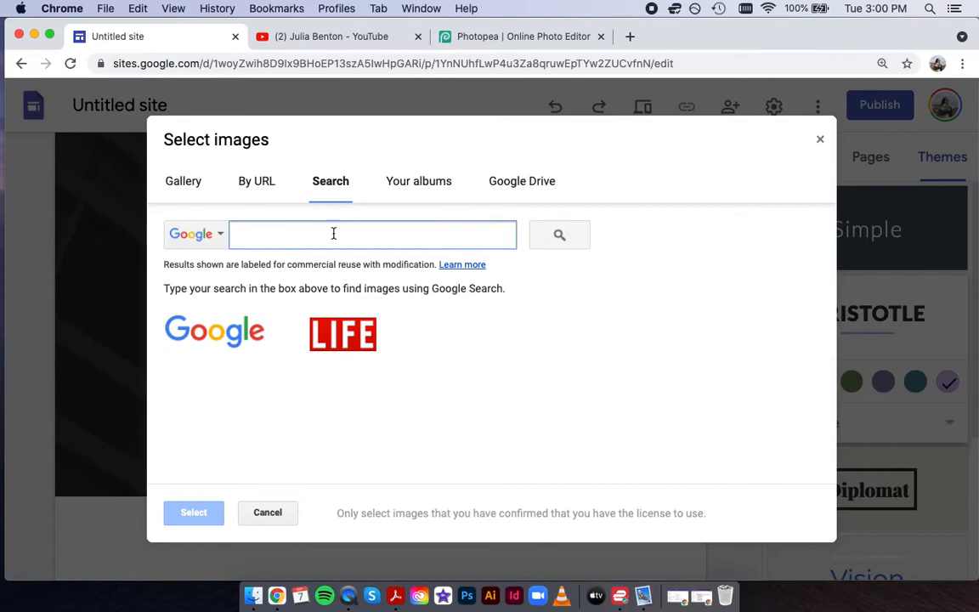
type("black")
key("Return")
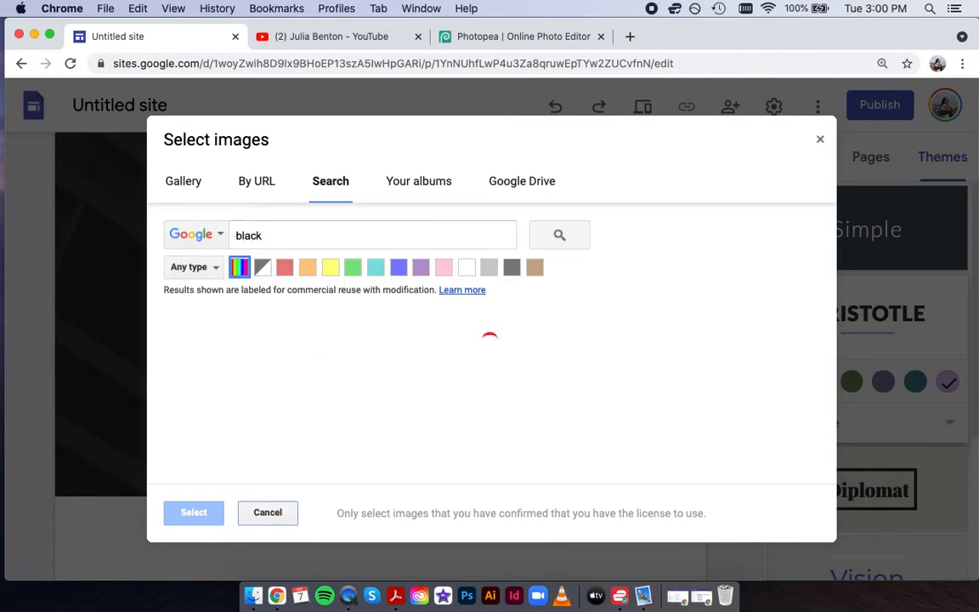
left_click(210, 375)
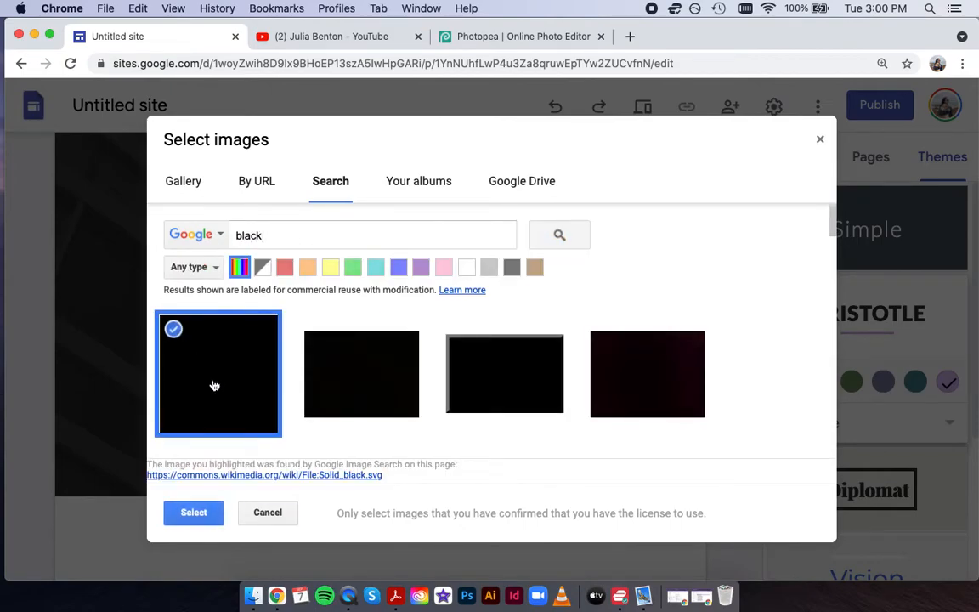
left_click(206, 515)
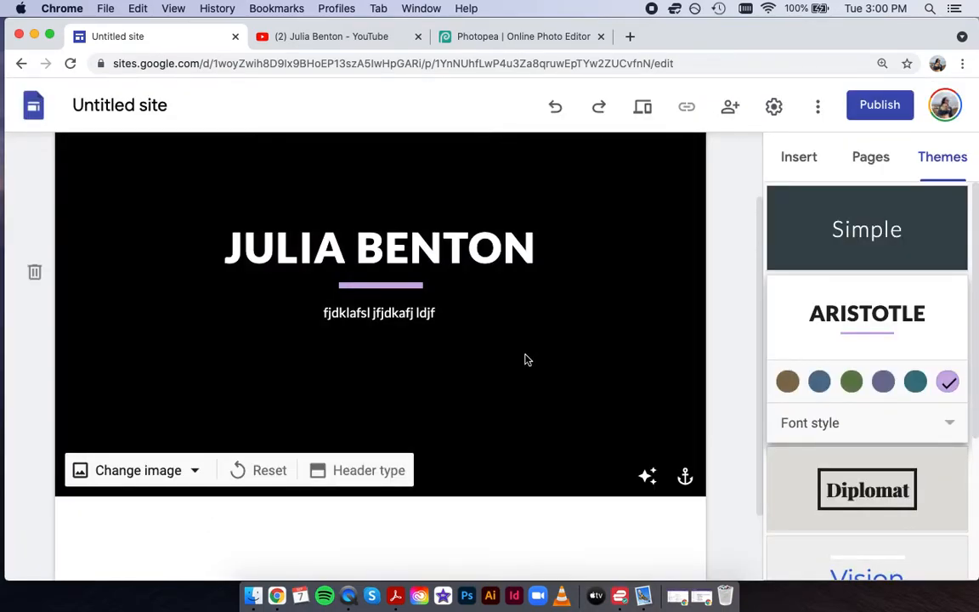
scroll(525, 360, "up", 2)
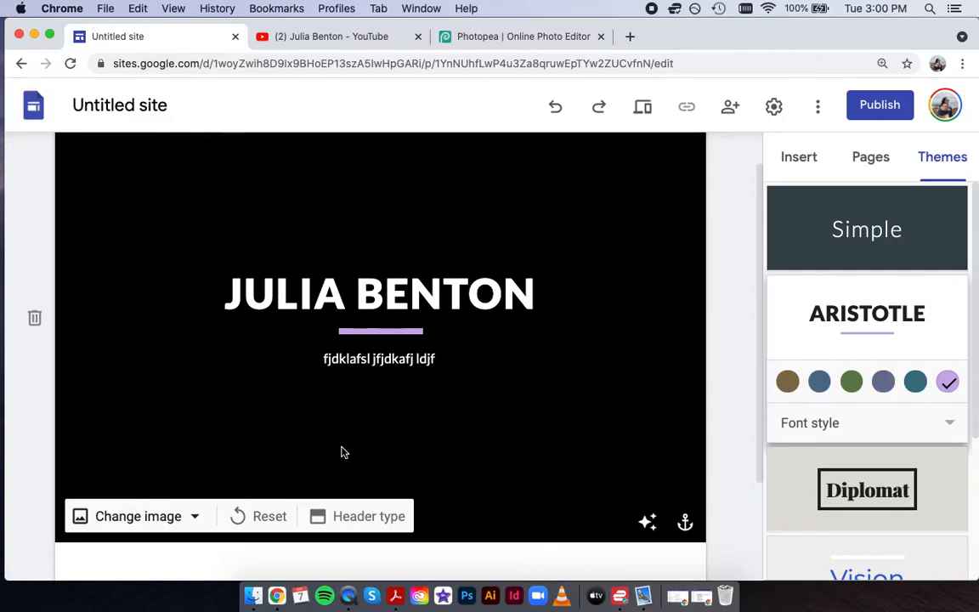
scroll(342, 452, "down", 1)
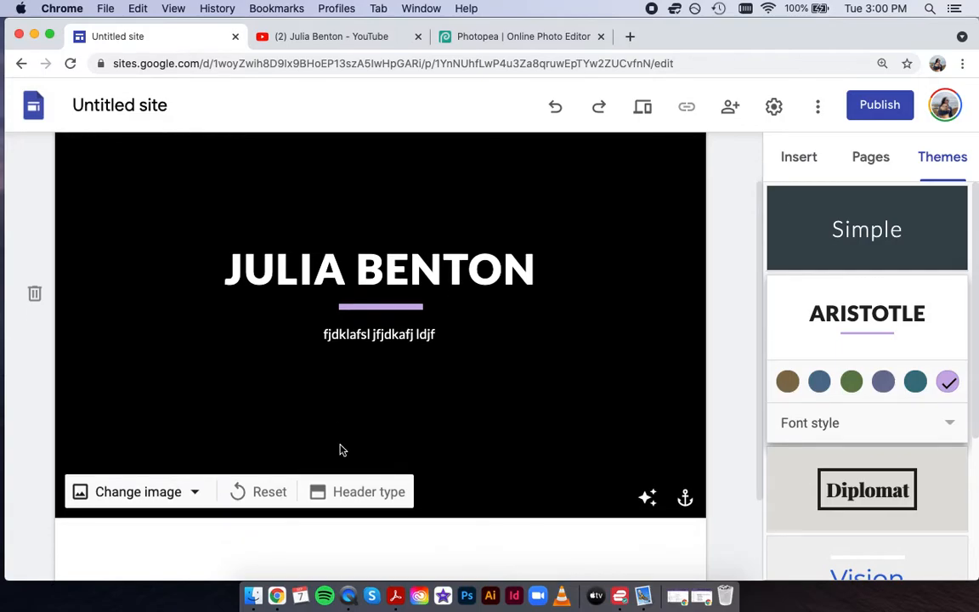
Insert the red YouTube play-button image found by a Google Images search for 'youtube'.
left_click(801, 162)
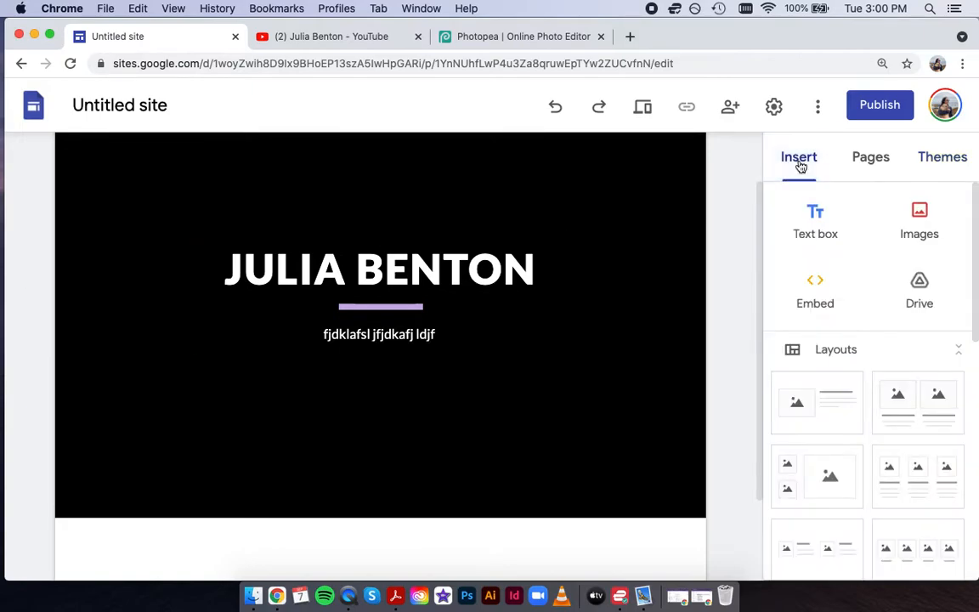
left_click(916, 215)
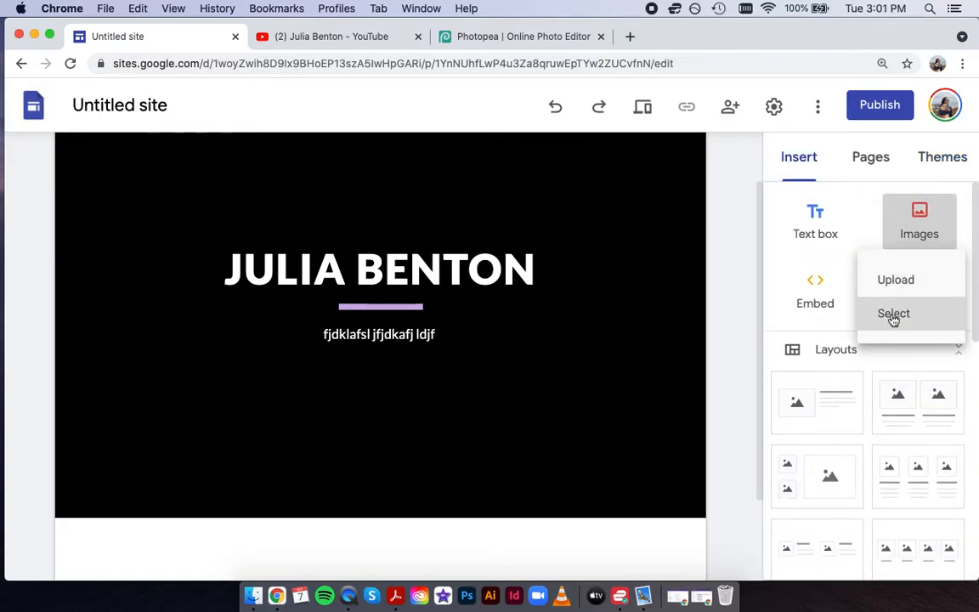
left_click(893, 314)
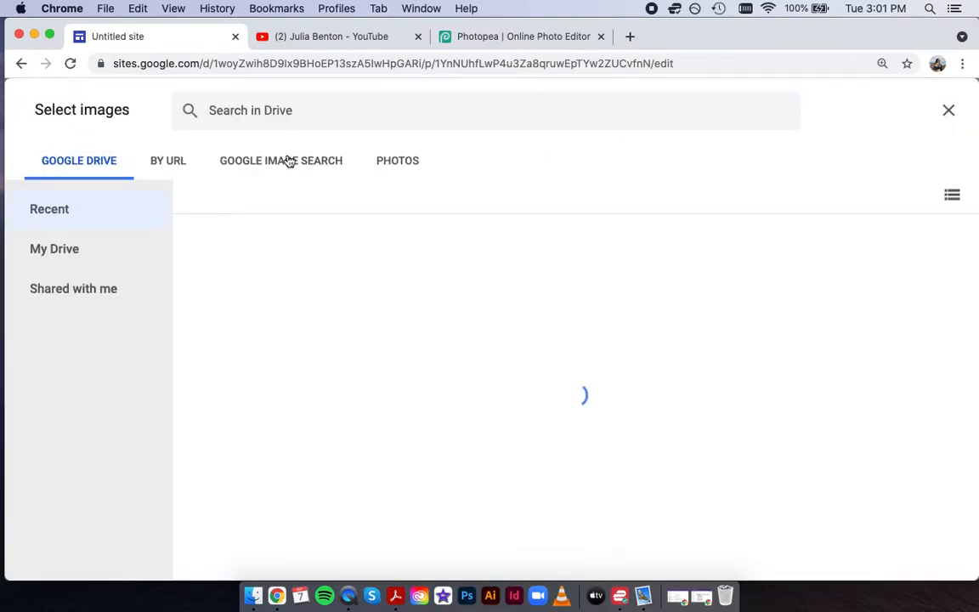
left_click(289, 161)
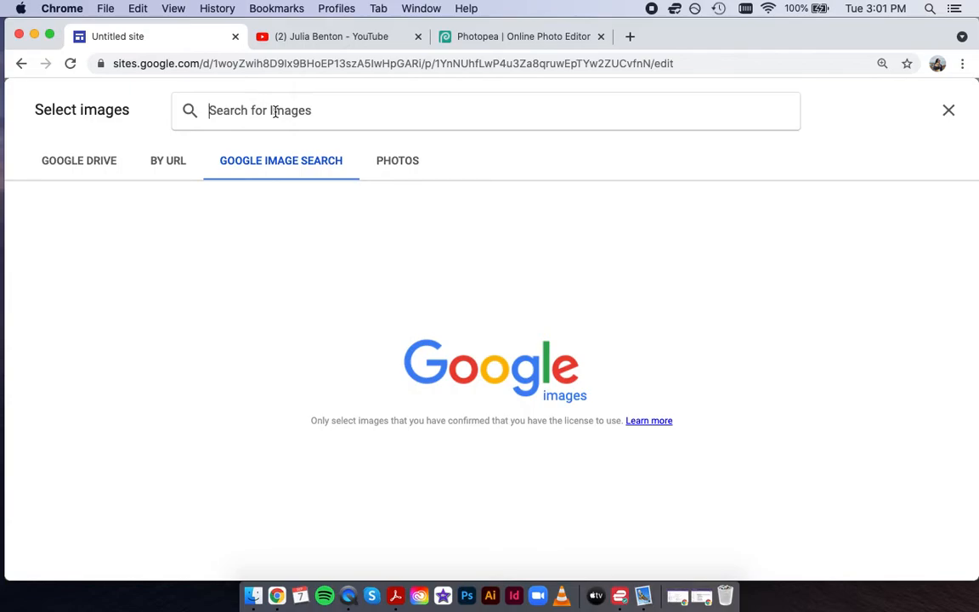
type("youtube")
key("Return")
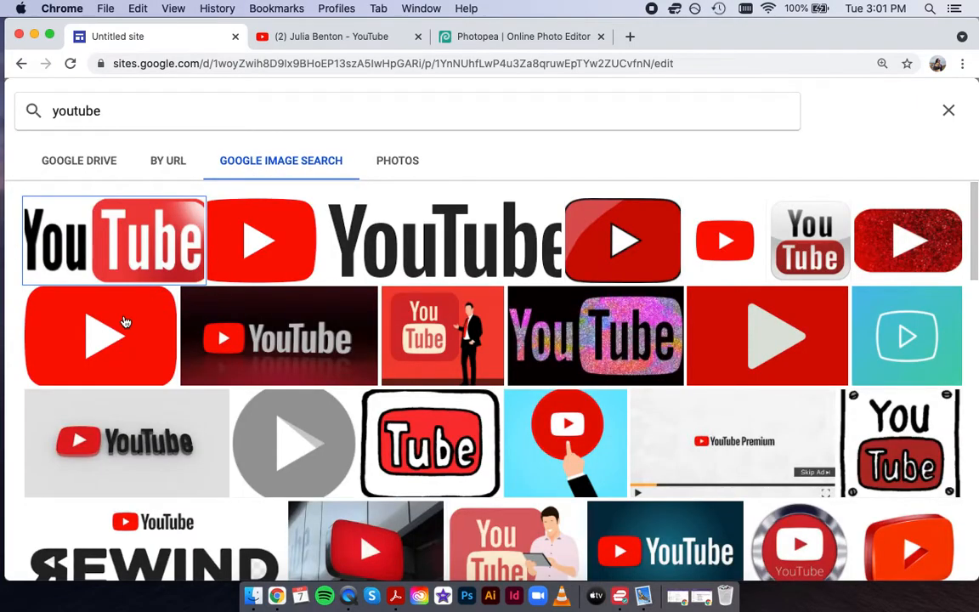
left_click(94, 331)
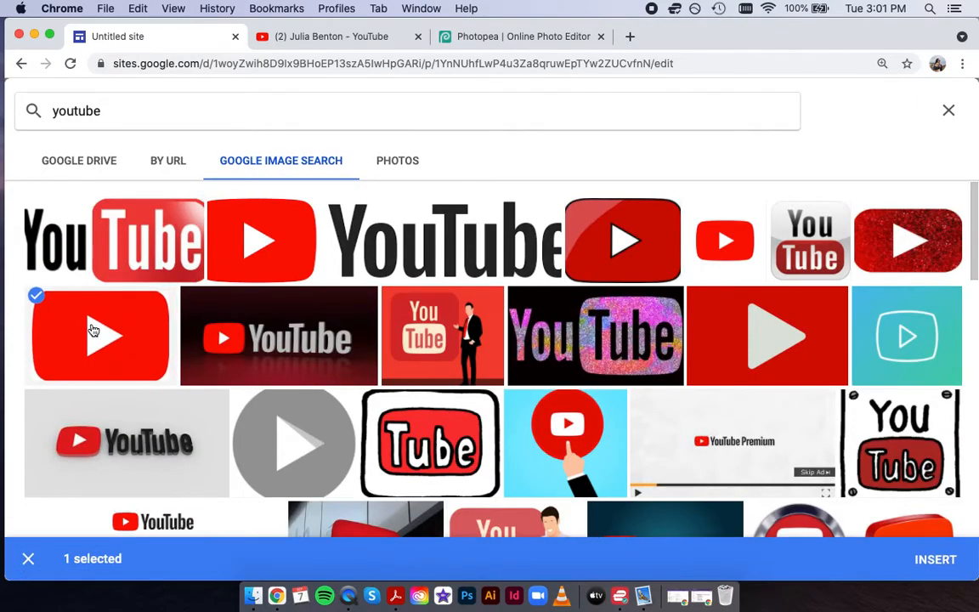
left_click(935, 558)
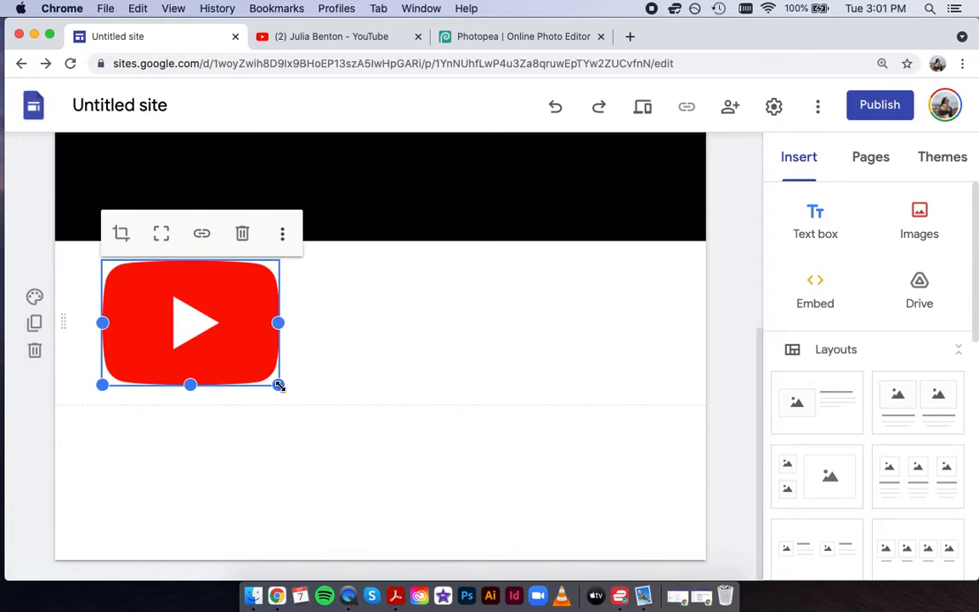
Shrink the play-button image to a small icon and move it right under the header.
left_click_drag(277, 386, 68, 261)
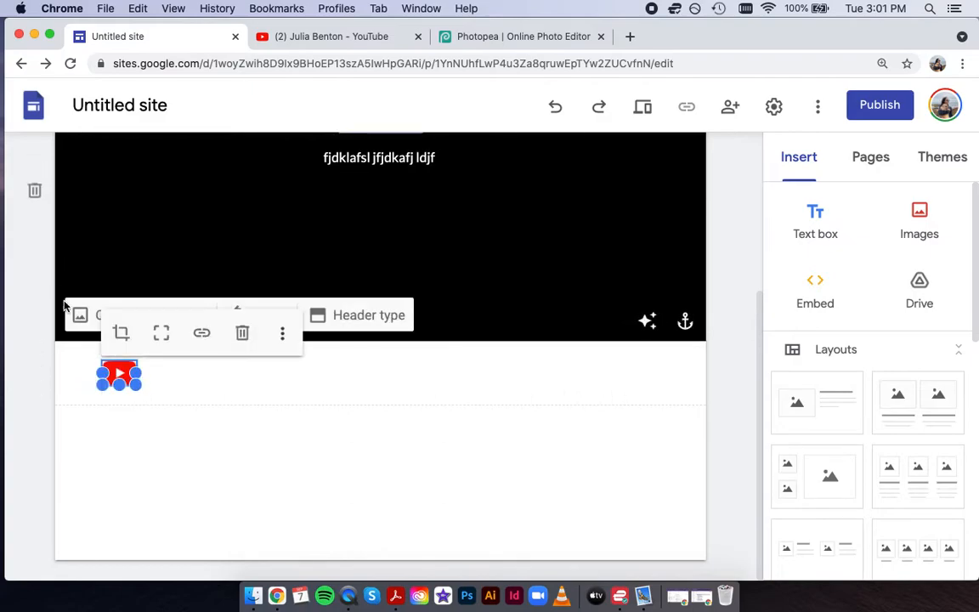
left_click(190, 390)
left_click_drag(113, 366, 297, 372)
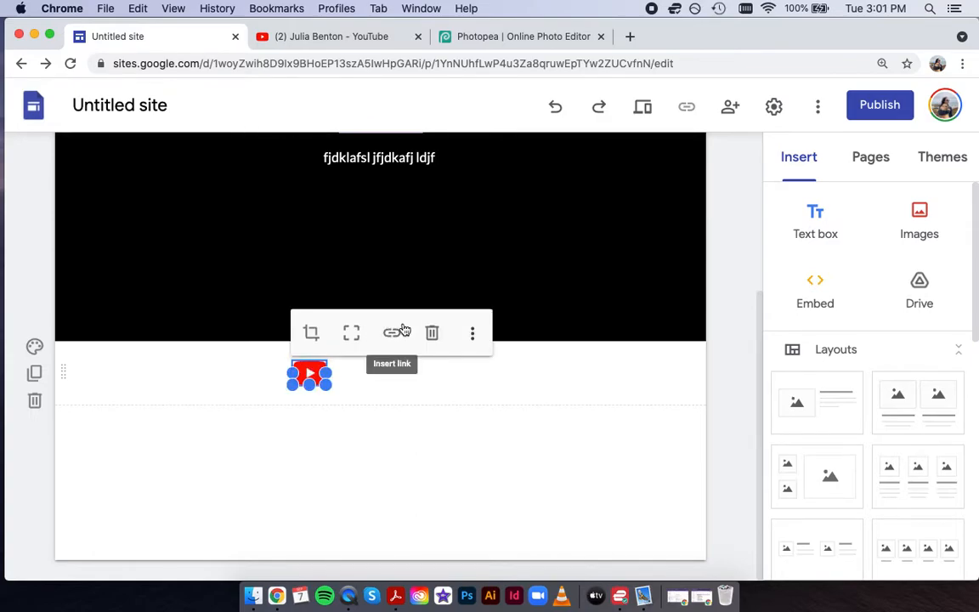
Link the YouTube icon to the pasted YouTube channel address.
left_click(394, 332)
left_click(295, 36)
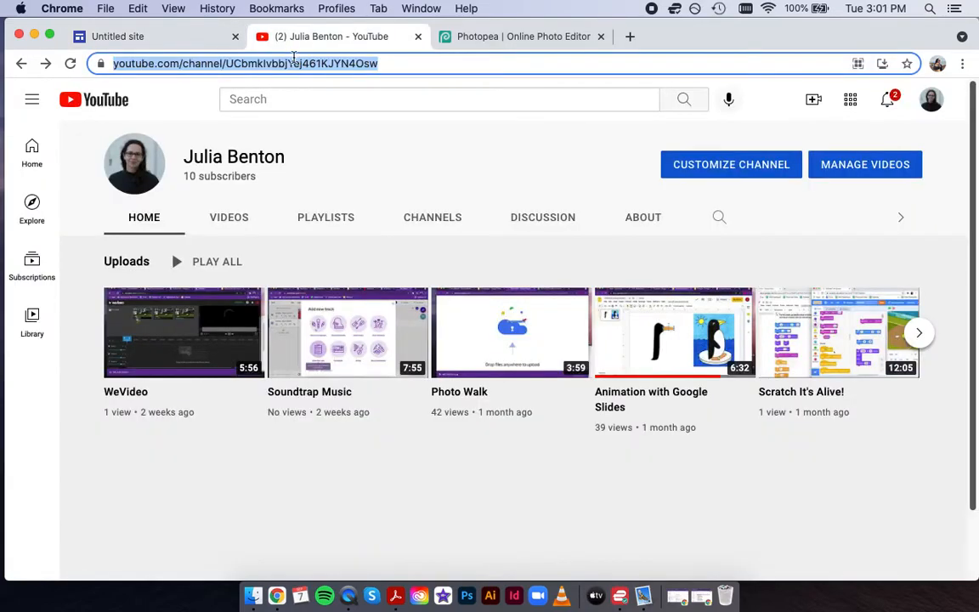
left_click(185, 41)
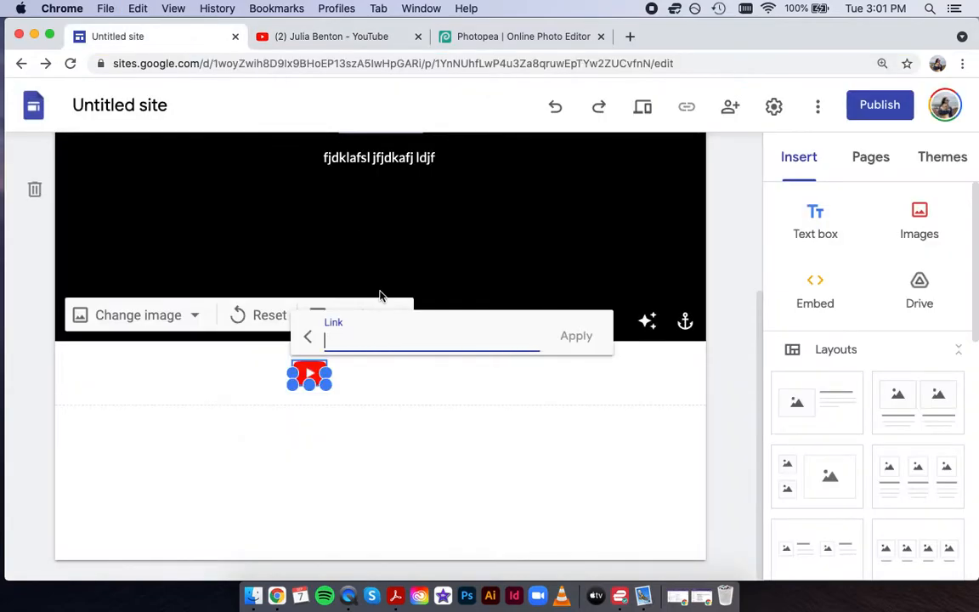
type("https://www.youtube.com/channel/UCbmklvbbjYej461KJYN4Osw")
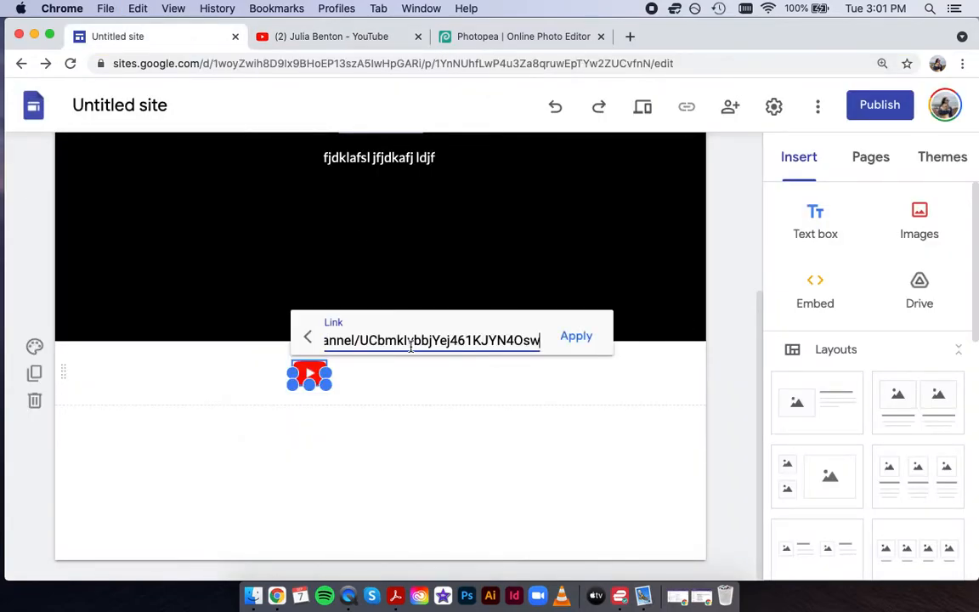
left_click(582, 337)
left_click(699, 371)
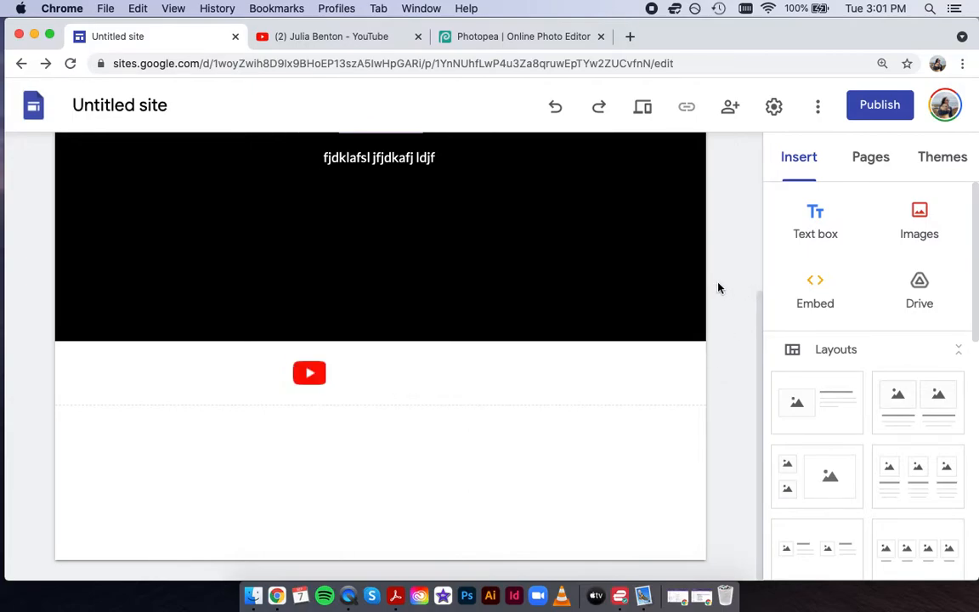
Insert a button labelled Email whose link is a mailto: address for the owner's e-mail.
scroll(868, 422, "down", 2)
scroll(868, 422, "down", 5)
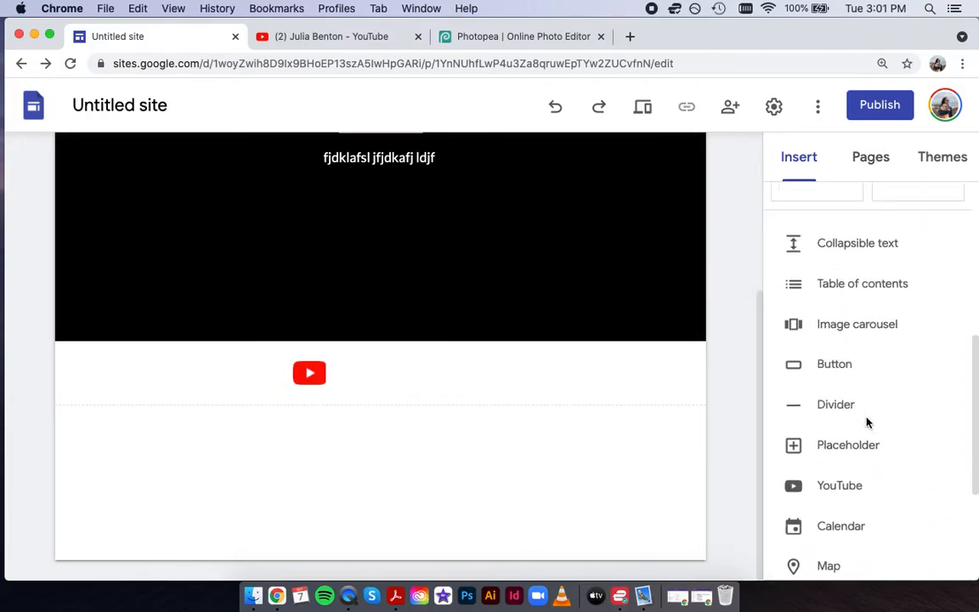
left_click(838, 326)
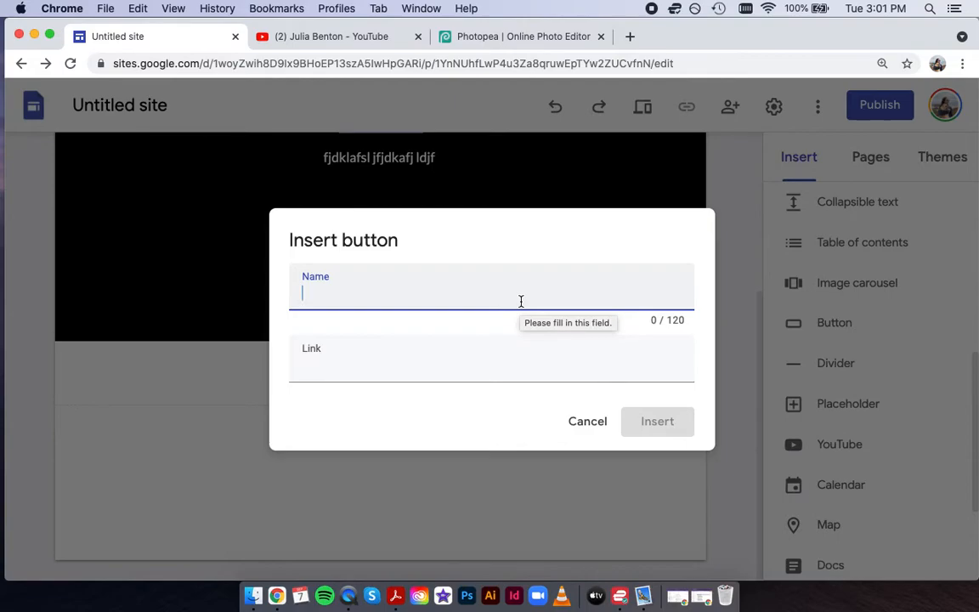
type("Email")
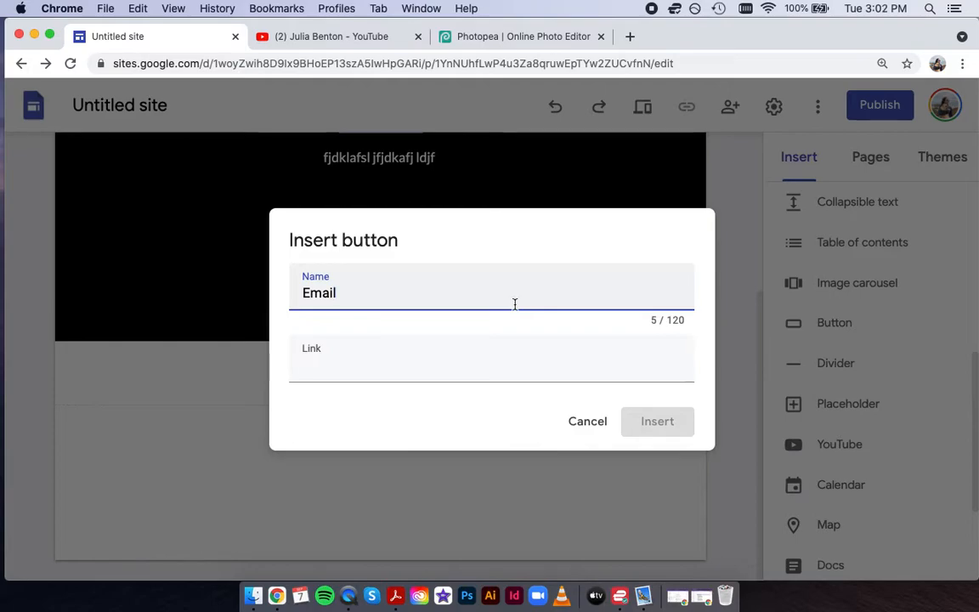
left_click(358, 367)
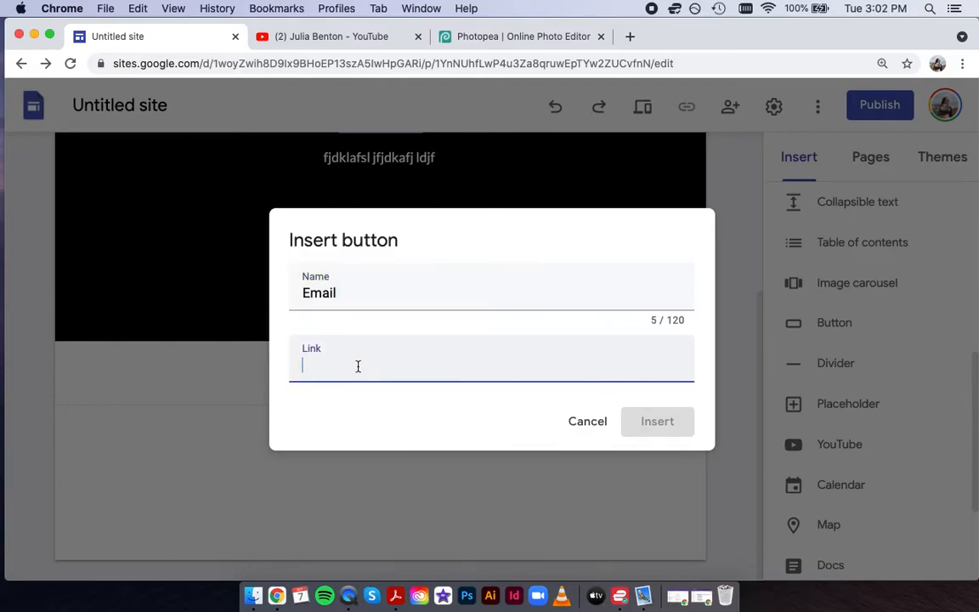
type("mailt")
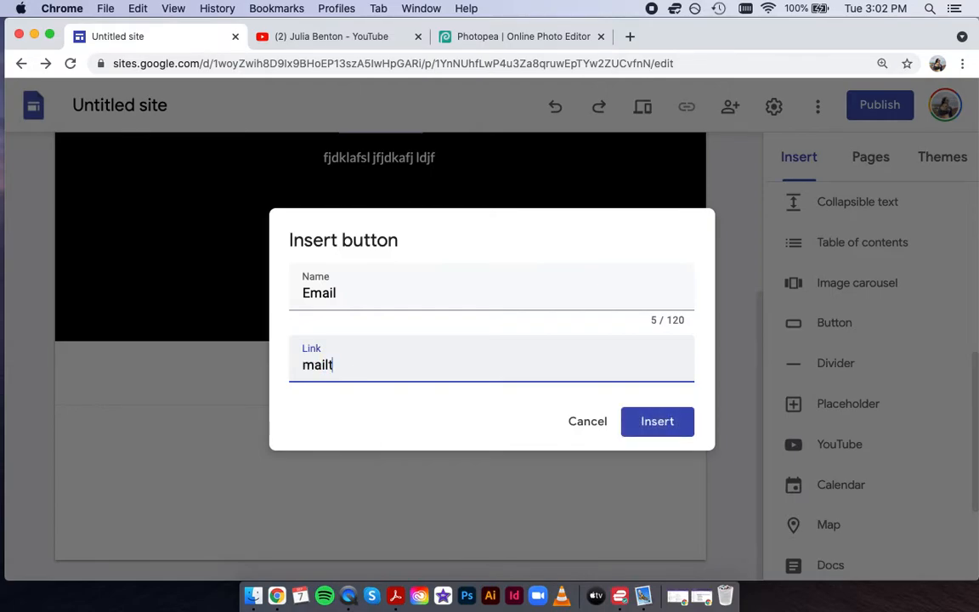
type("o:")
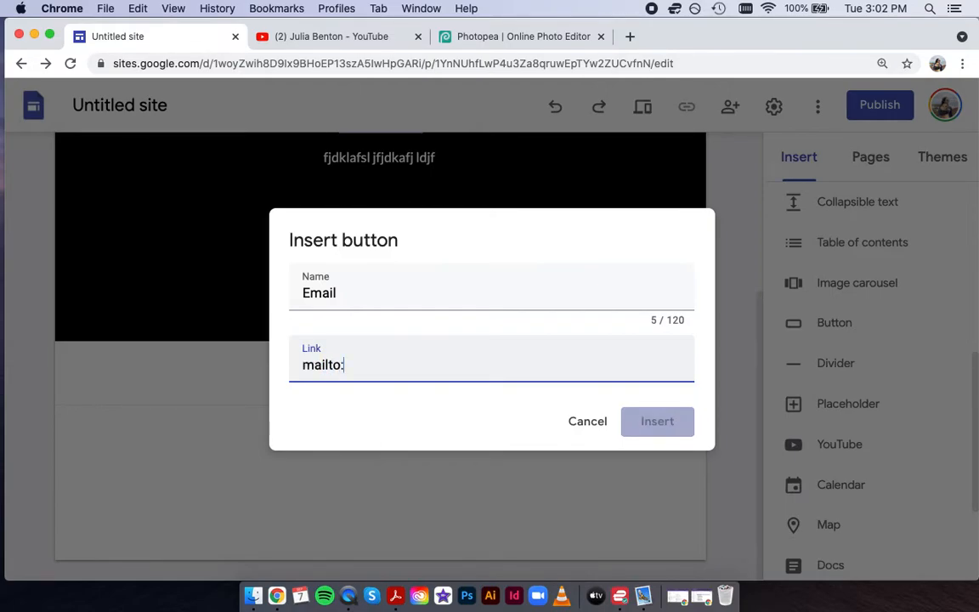
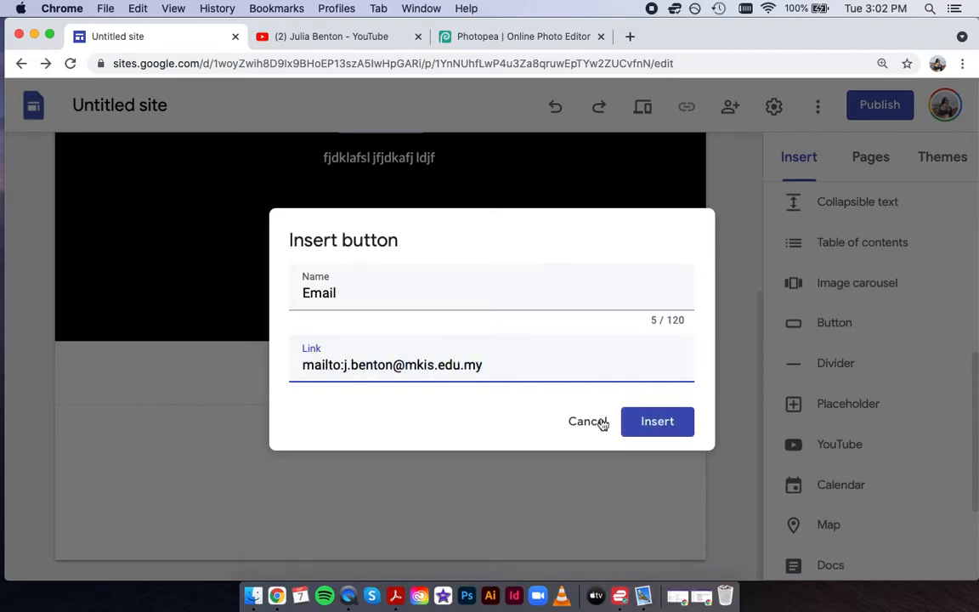
left_click(655, 420)
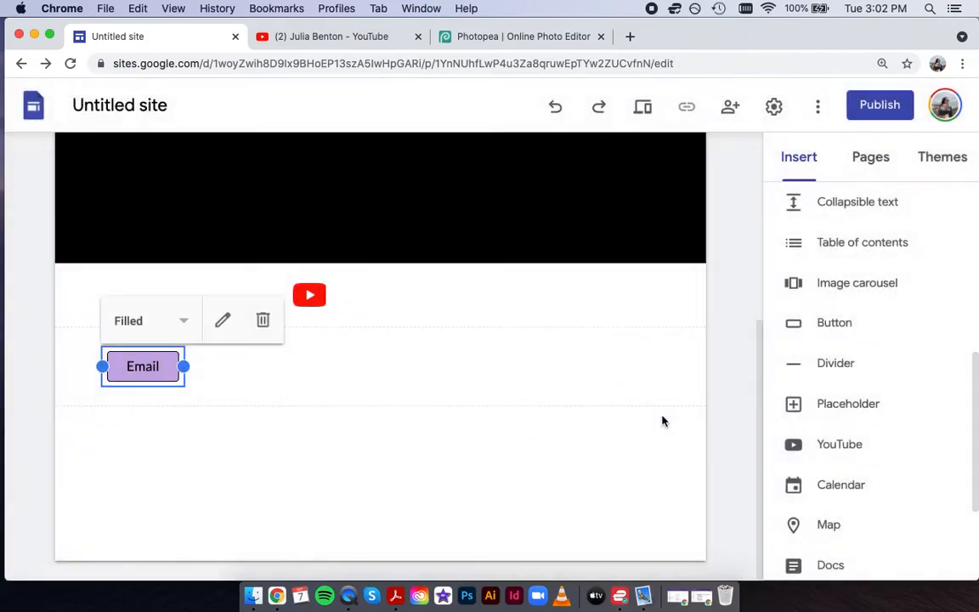
Place the Email button beside the YouTube icon and change its style to Outlined.
left_click_drag(154, 367, 346, 297)
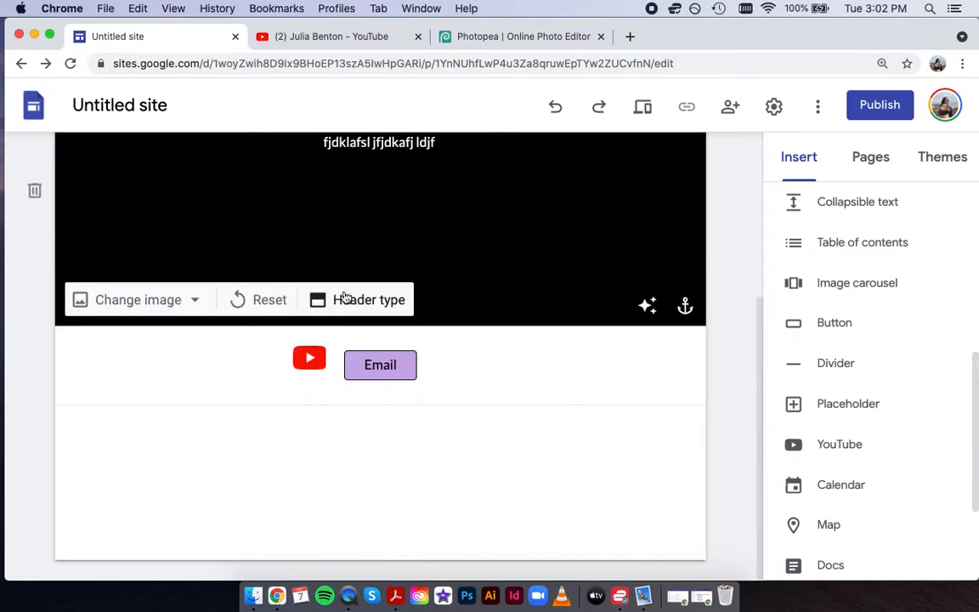
left_click(376, 366)
left_click(379, 320)
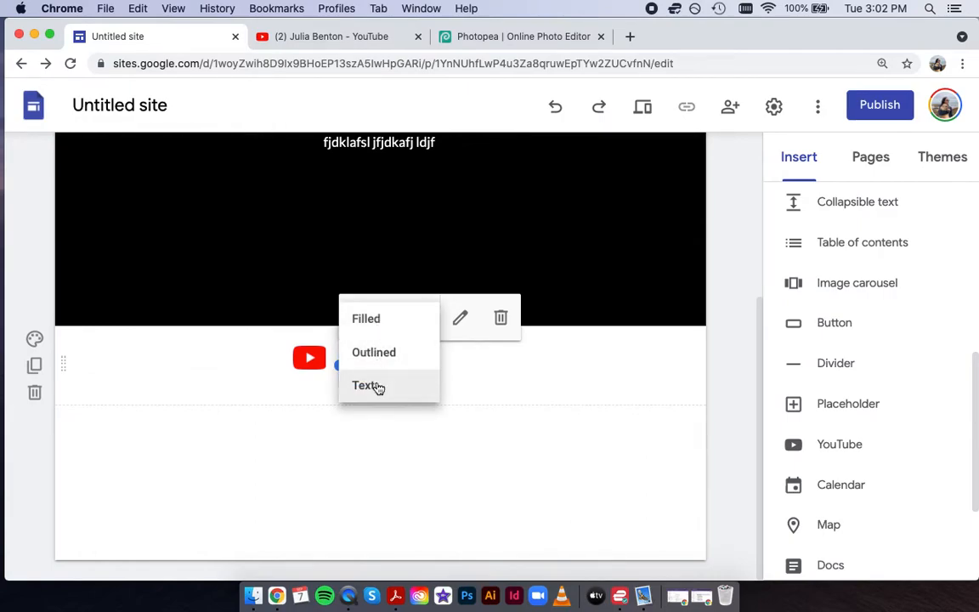
left_click(377, 354)
Give the section a background image from the first 'black' web image search result.
left_click(186, 343)
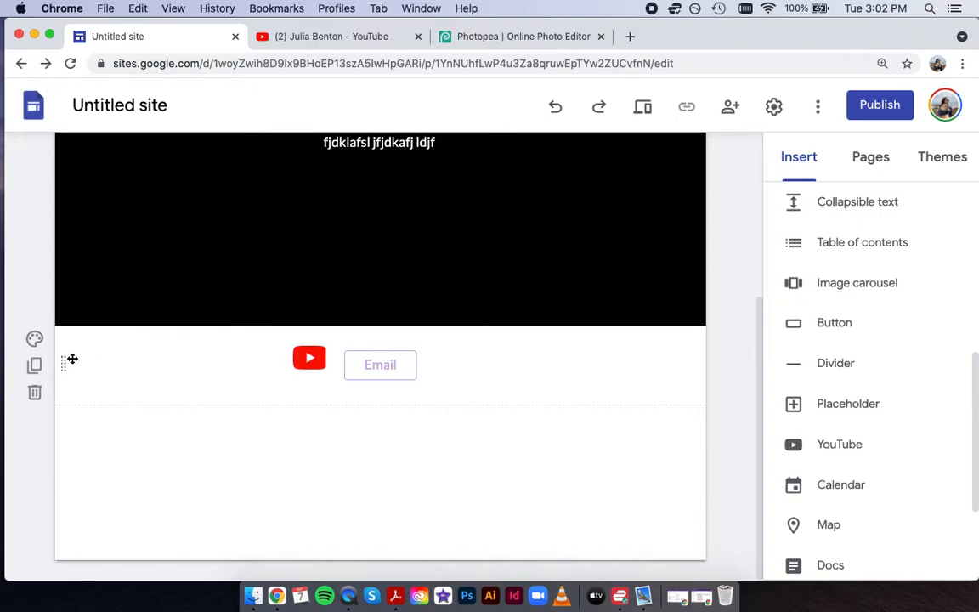
left_click(34, 339)
mouse_move(165, 473)
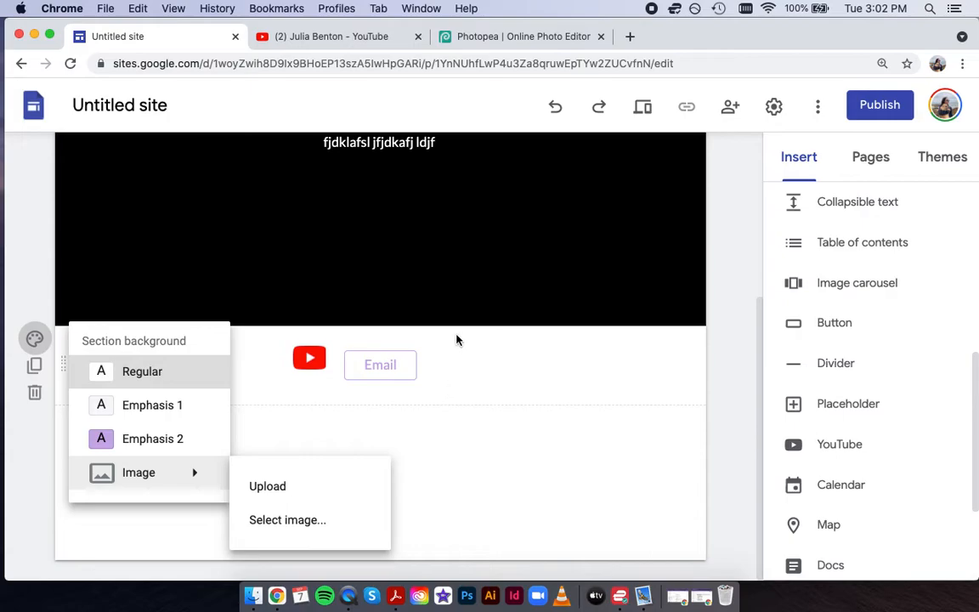
left_click(293, 527)
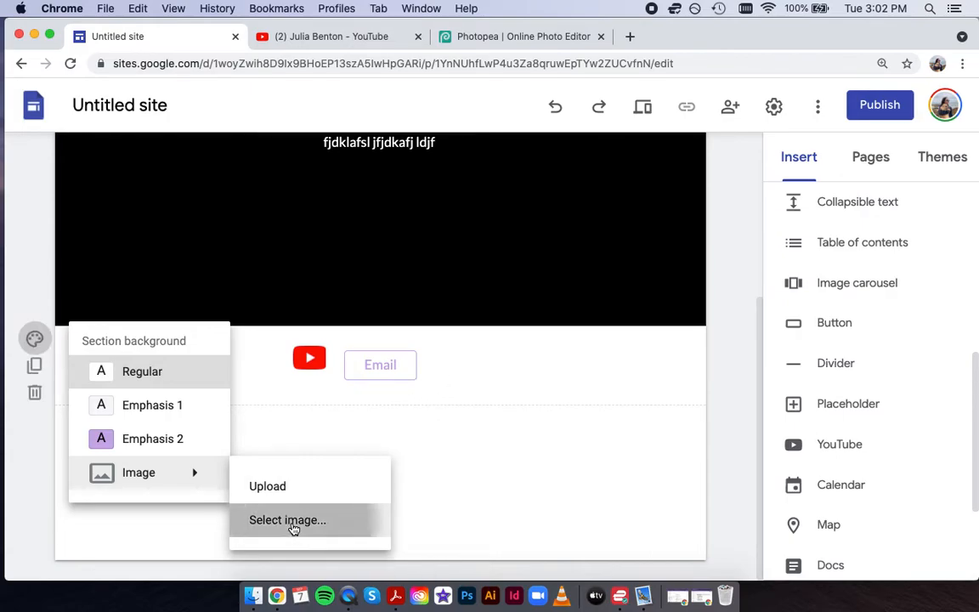
left_click(329, 184)
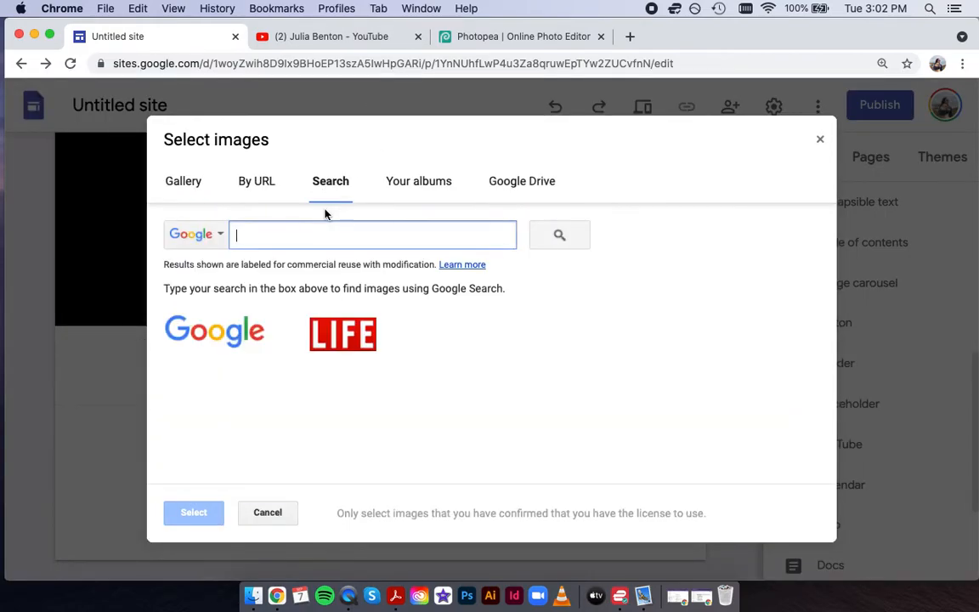
type("black")
key("Return")
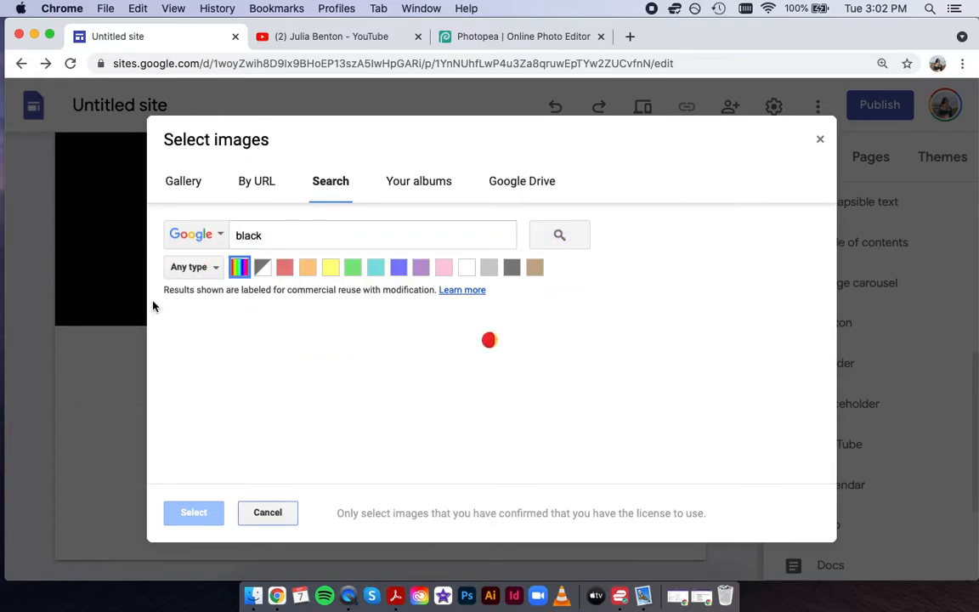
left_click(221, 349)
left_click(200, 511)
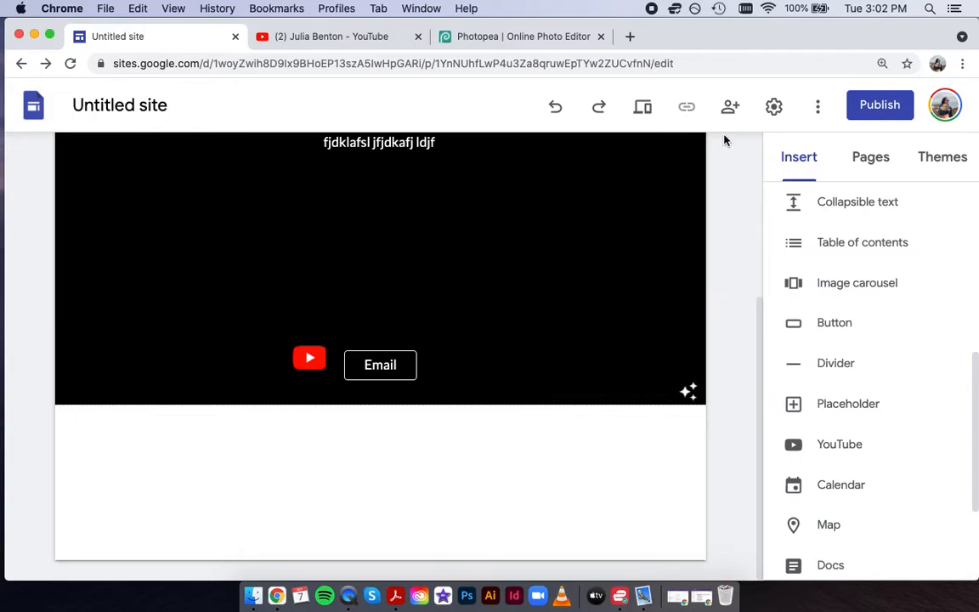
left_click(643, 112)
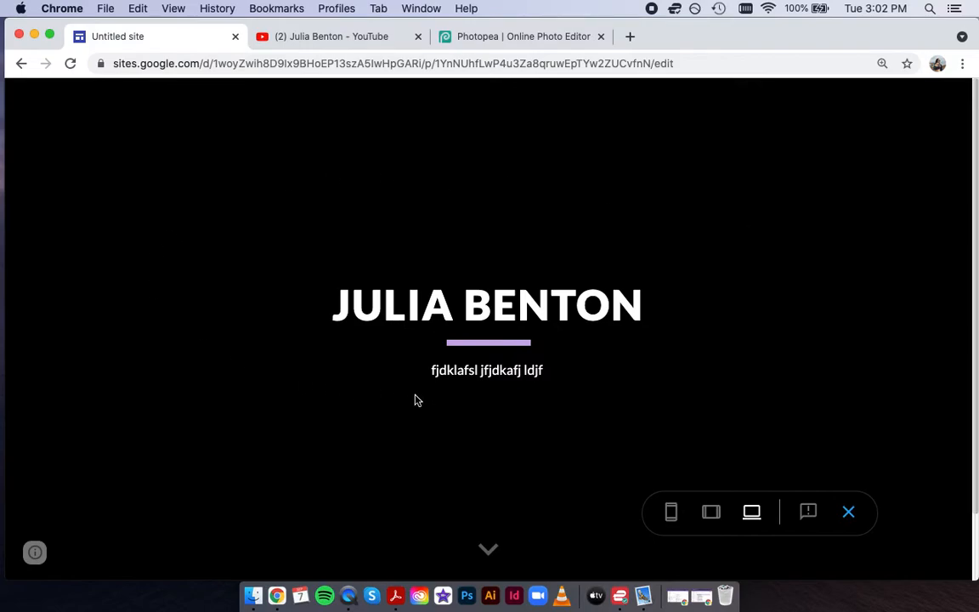
scroll(416, 401, "down", 2)
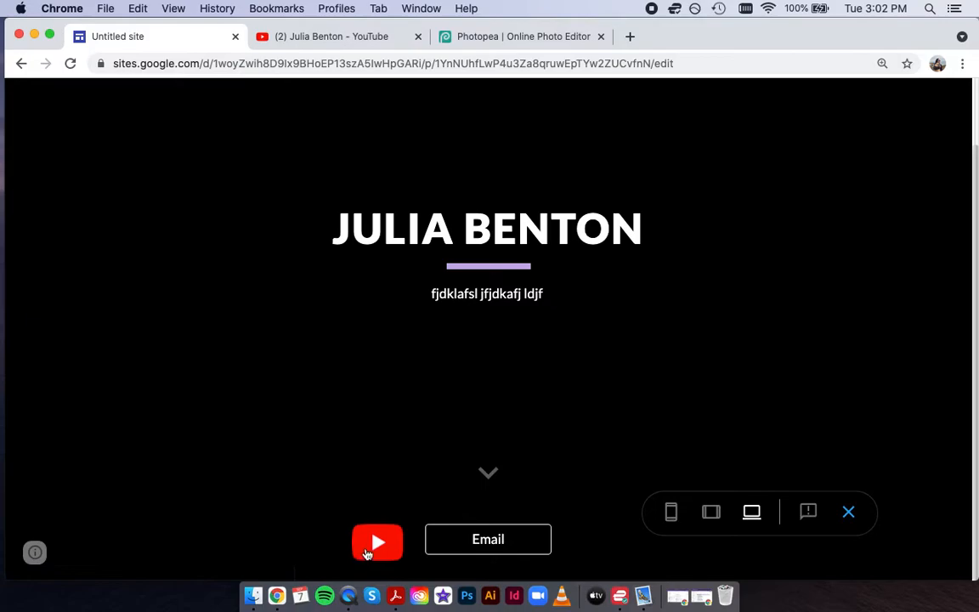
left_click(367, 554)
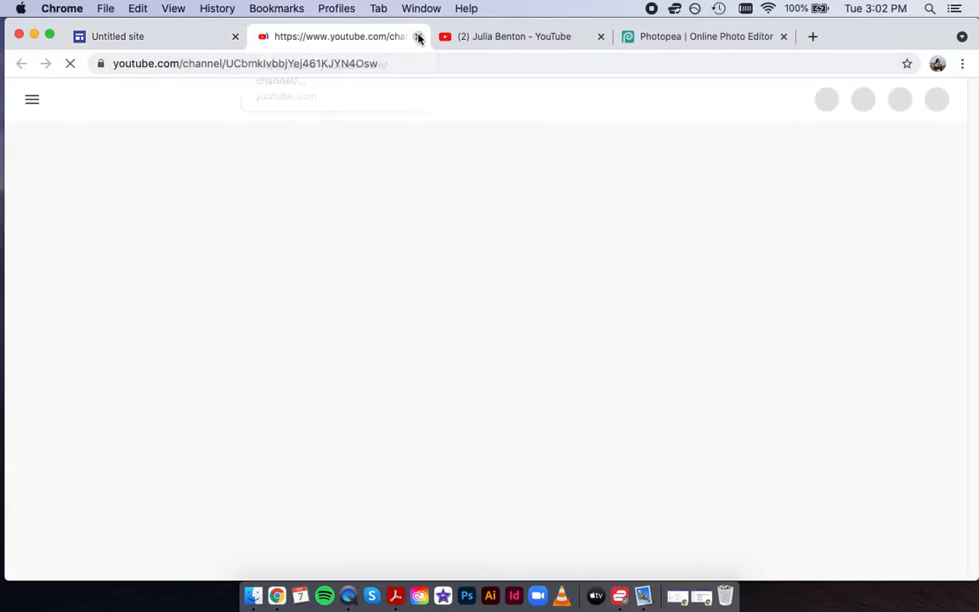
key("super+w")
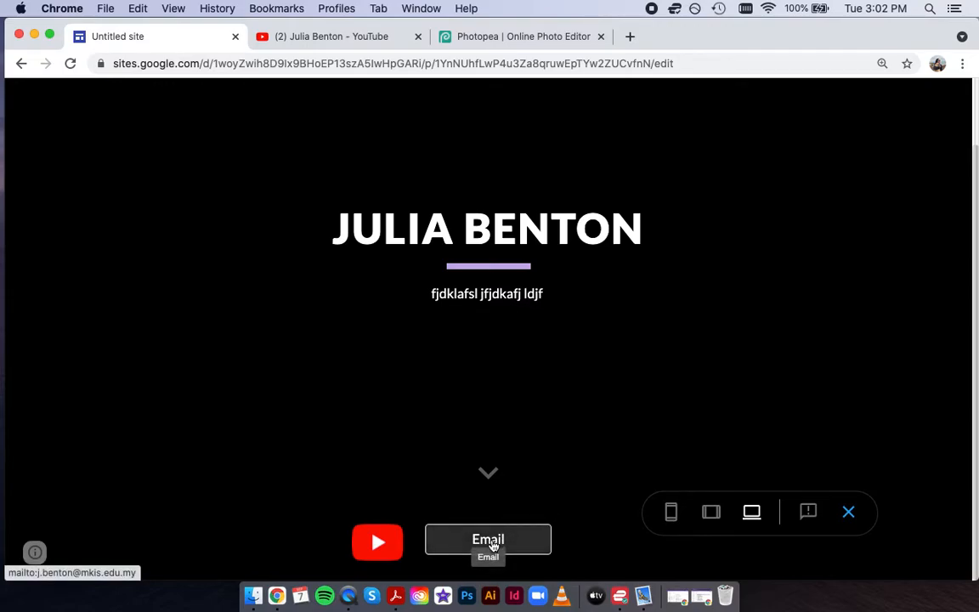
left_click(491, 544)
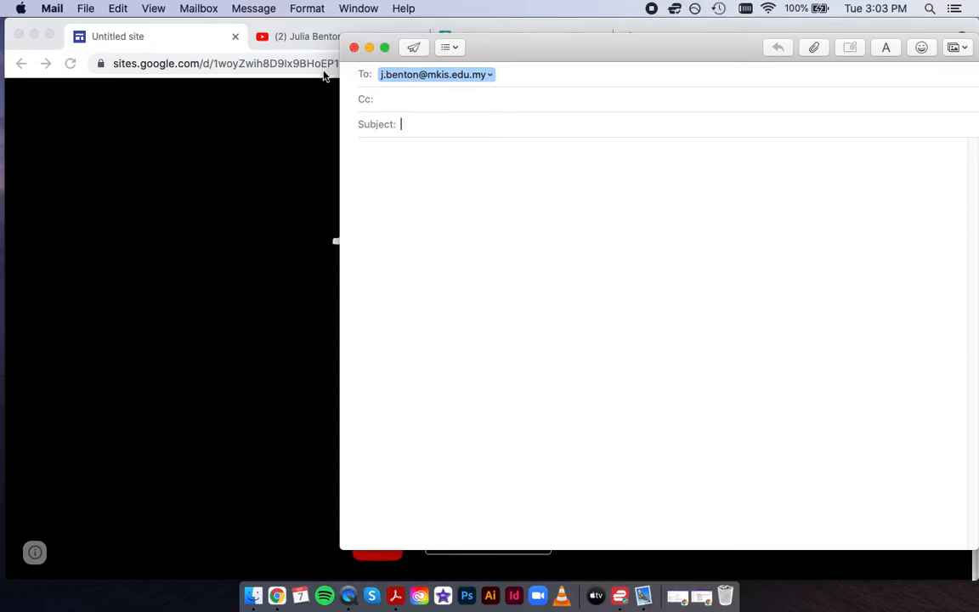
key("super+q")
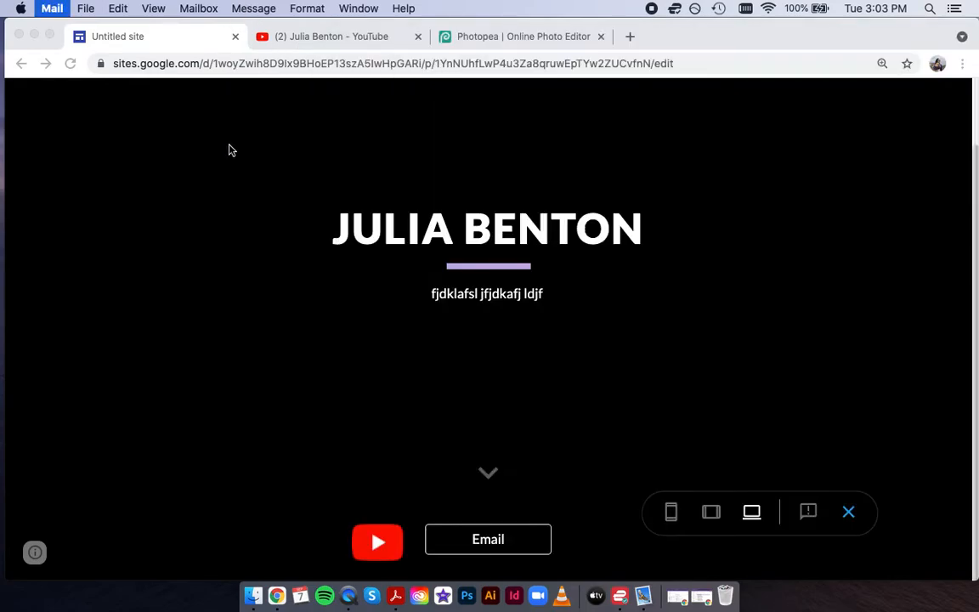
left_click(850, 514)
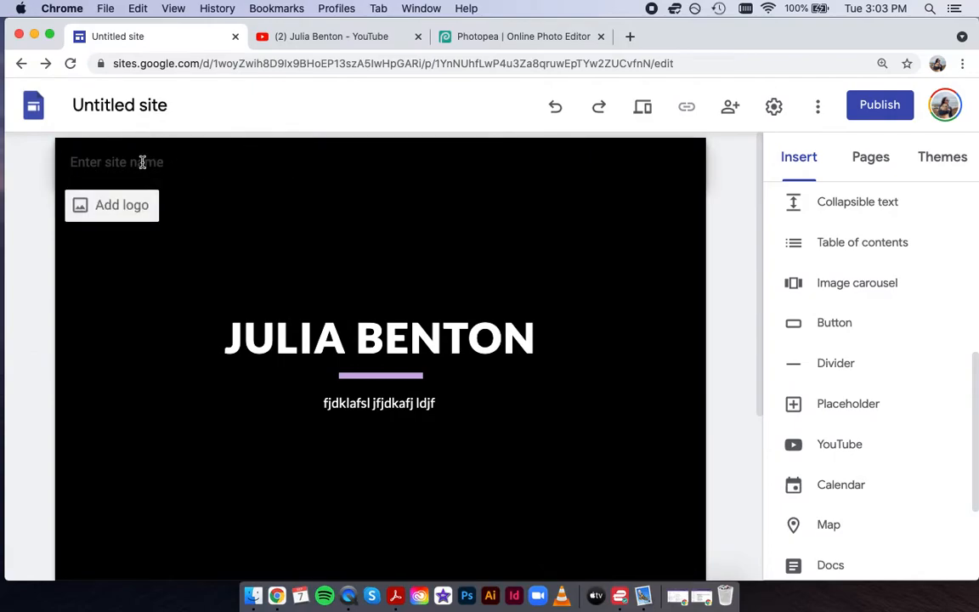
Enter the owner's name as the site name and upload Rabbit.jpg as the site logo.
left_click(149, 166)
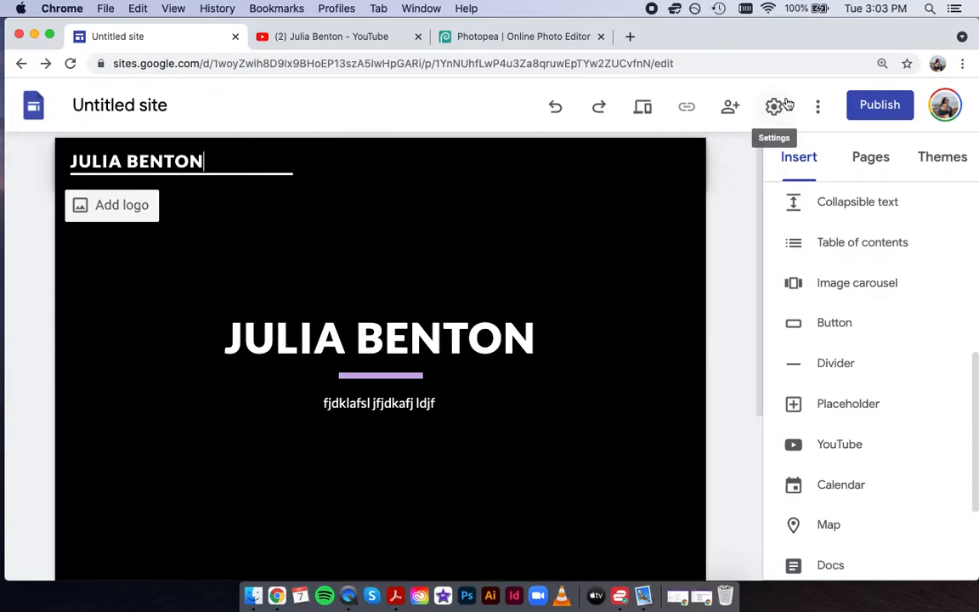
left_click(125, 209)
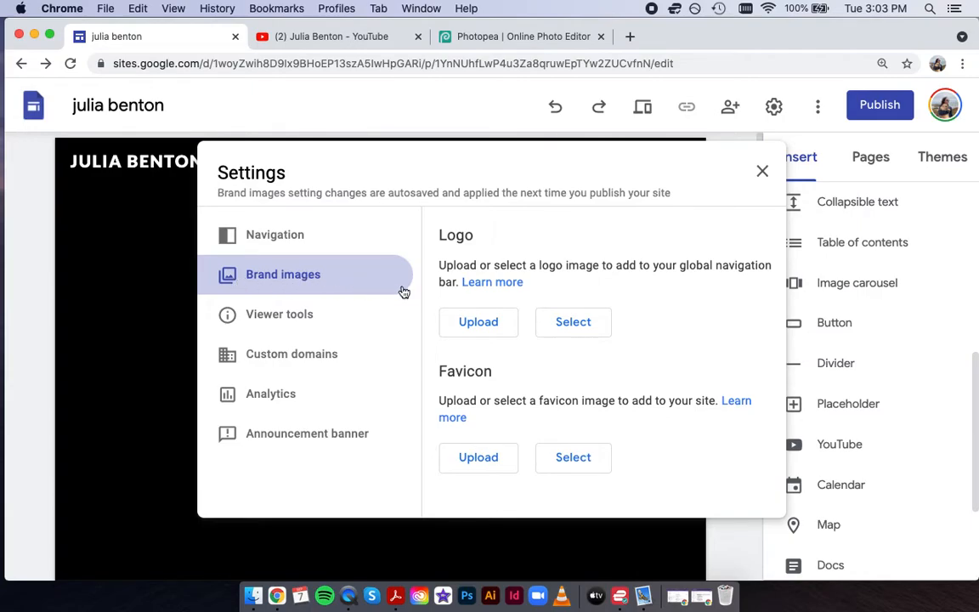
left_click(497, 324)
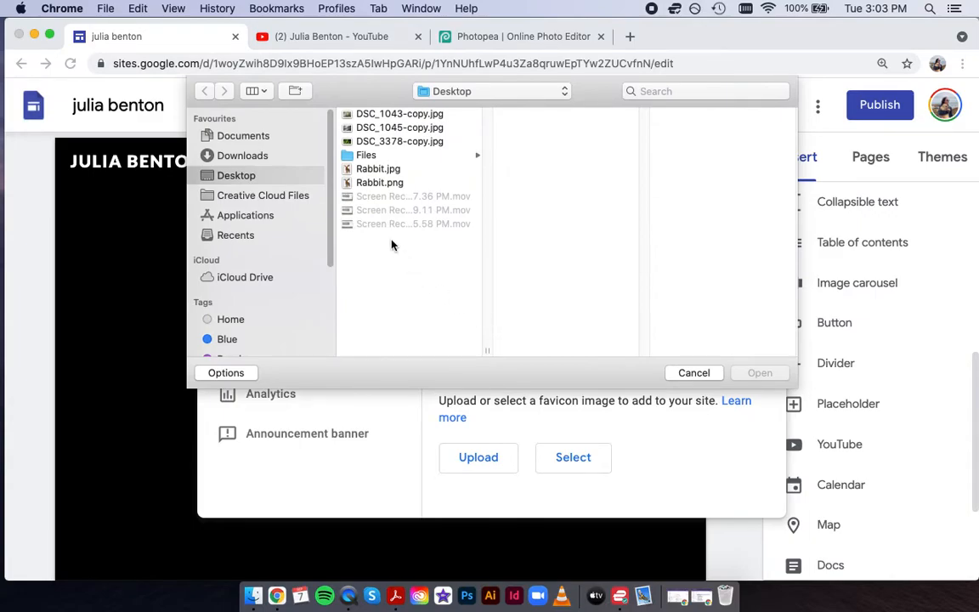
left_click(387, 171)
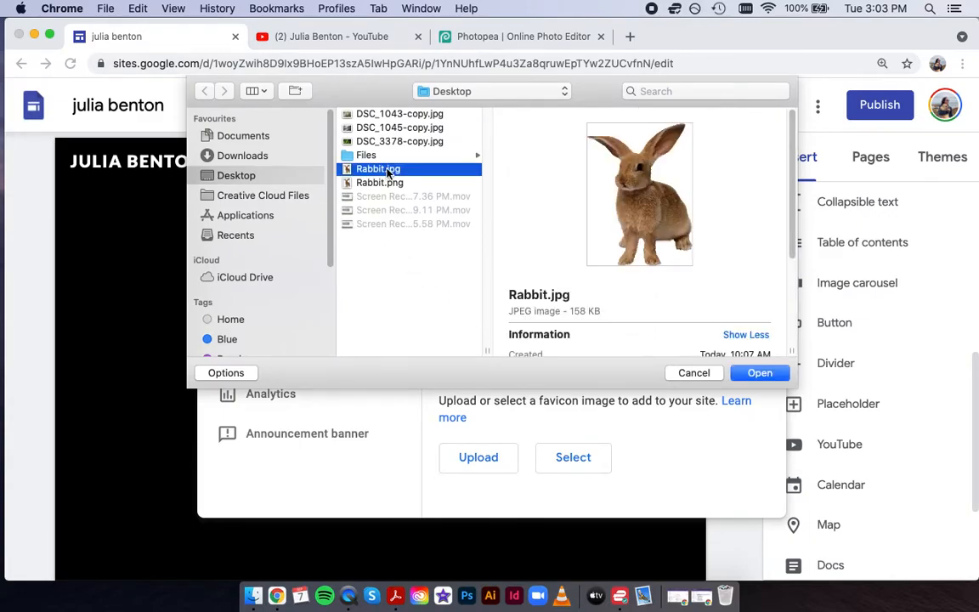
left_click(759, 373)
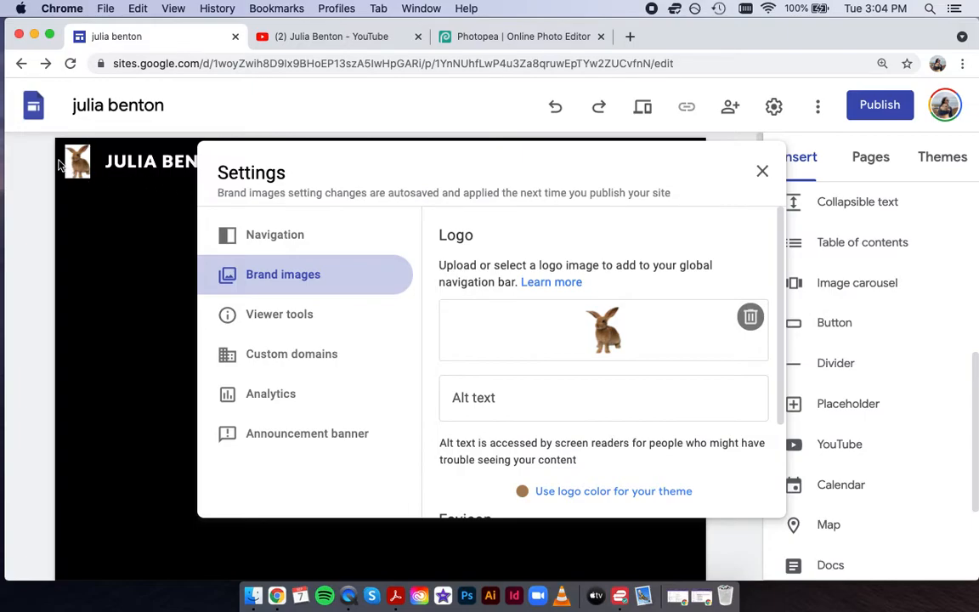
Delete the current logo and upload Rabbit.png as the new site logo.
left_click(516, 39)
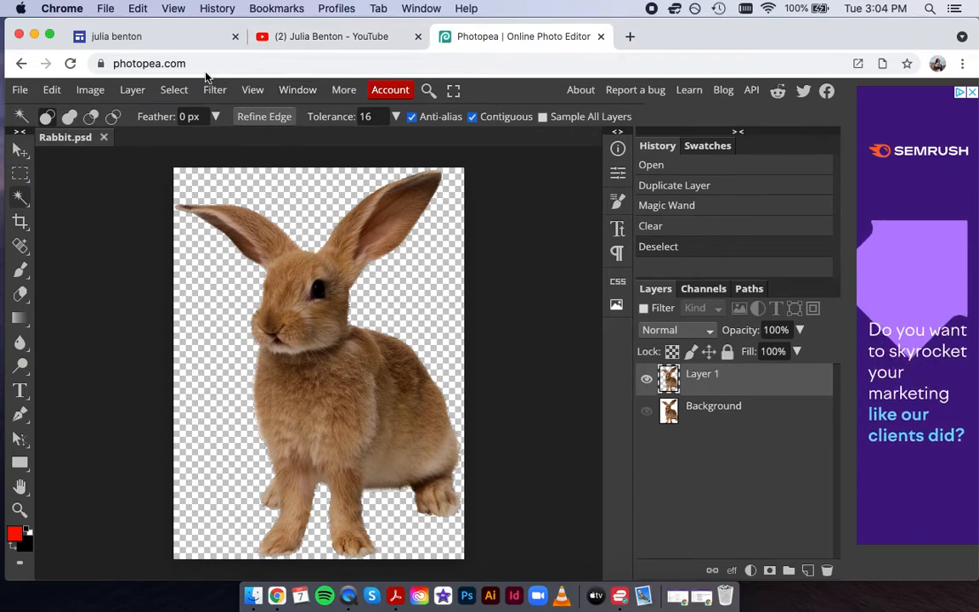
left_click(134, 42)
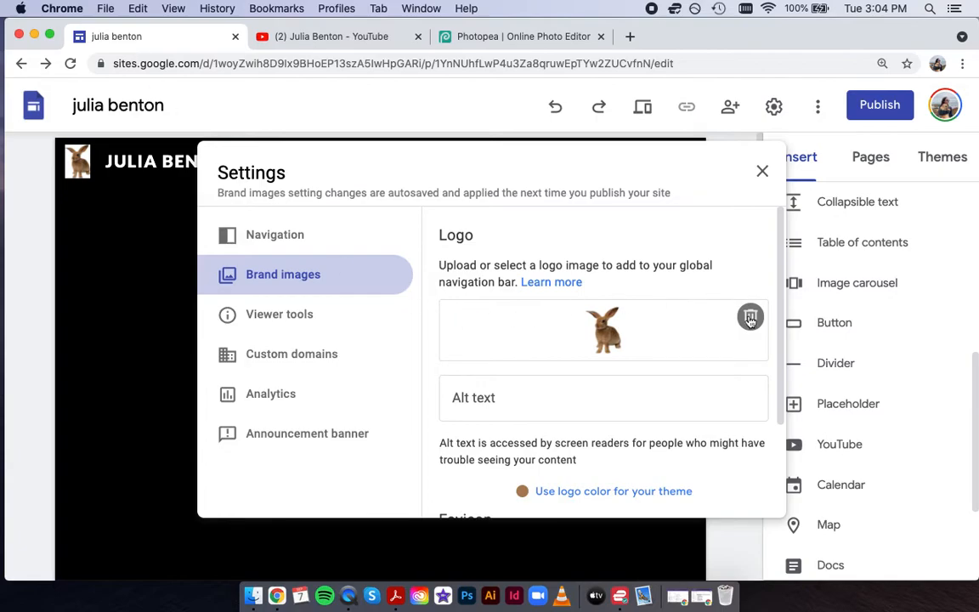
left_click(748, 319)
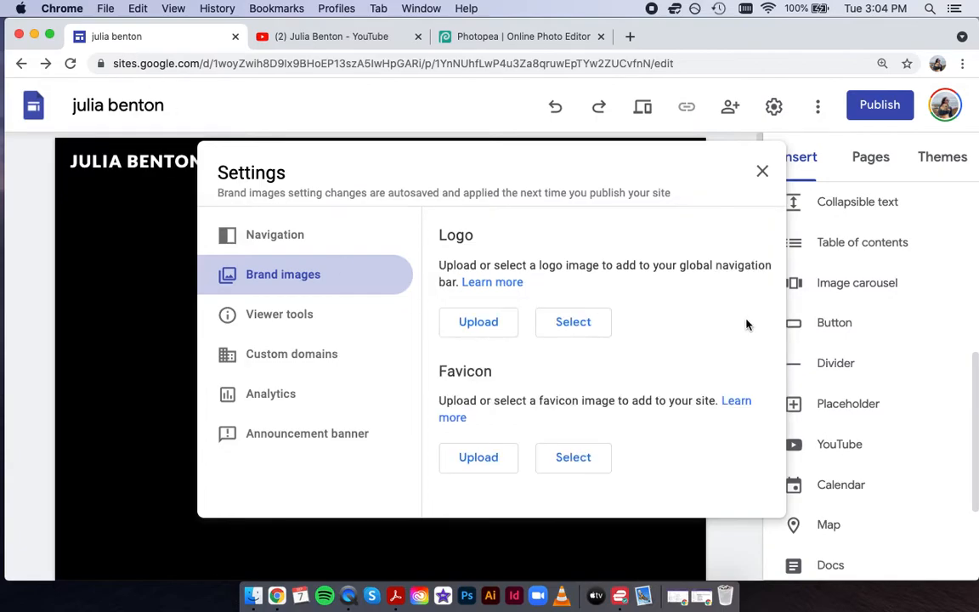
left_click(495, 327)
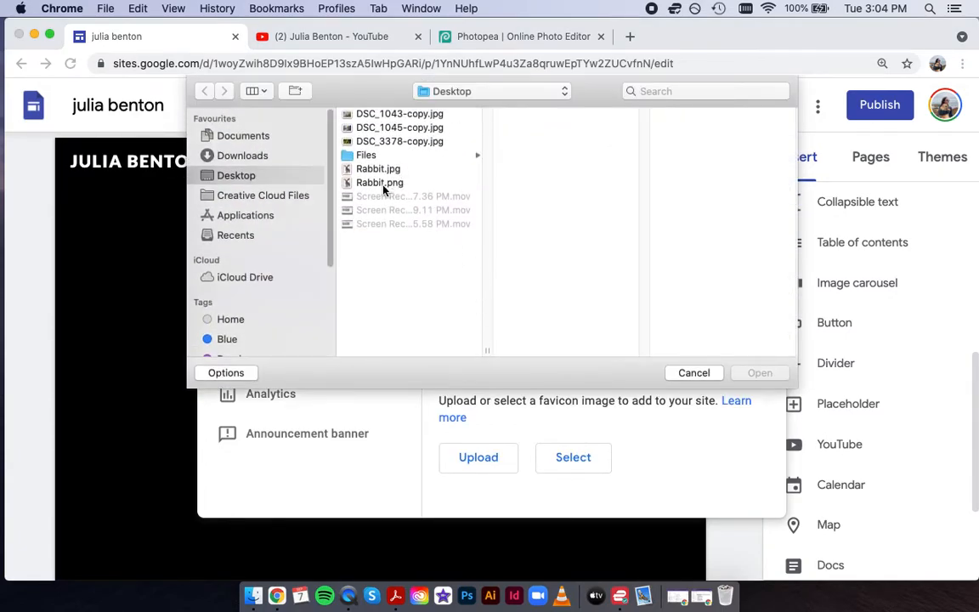
left_click(384, 185)
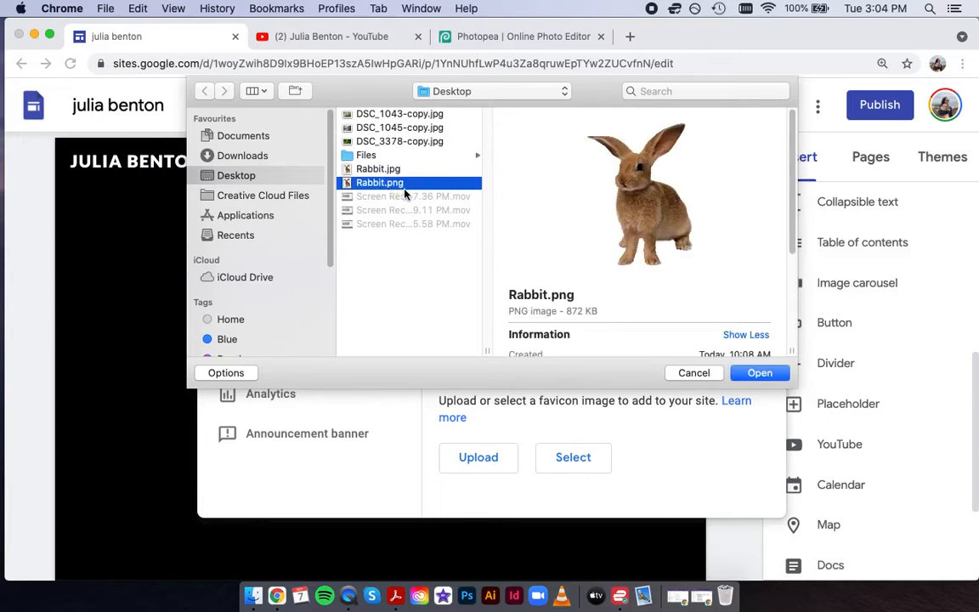
left_click(760, 372)
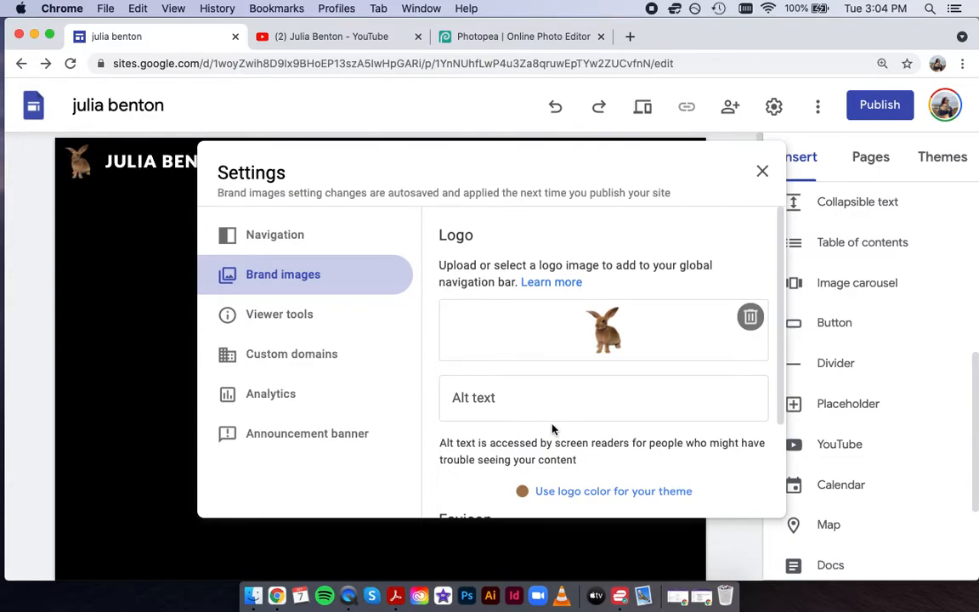
Upload Rabbit.png as the site favicon.
scroll(552, 429, "down", 3)
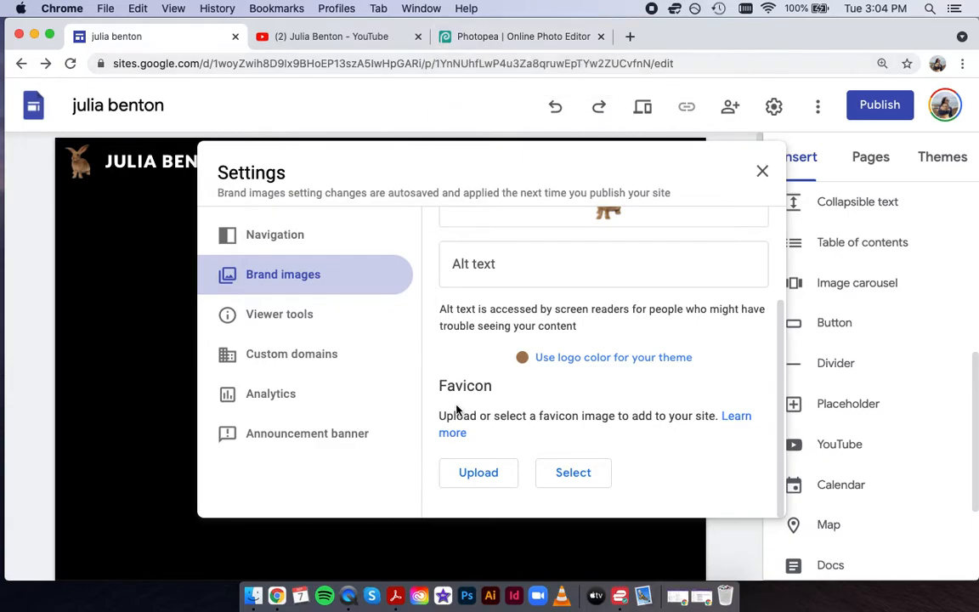
left_click(492, 476)
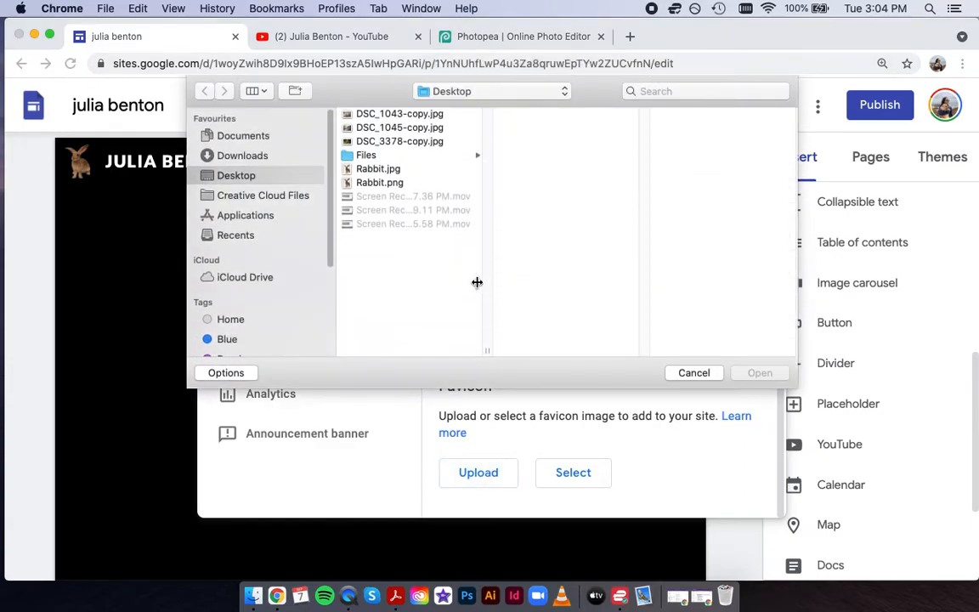
left_click(391, 186)
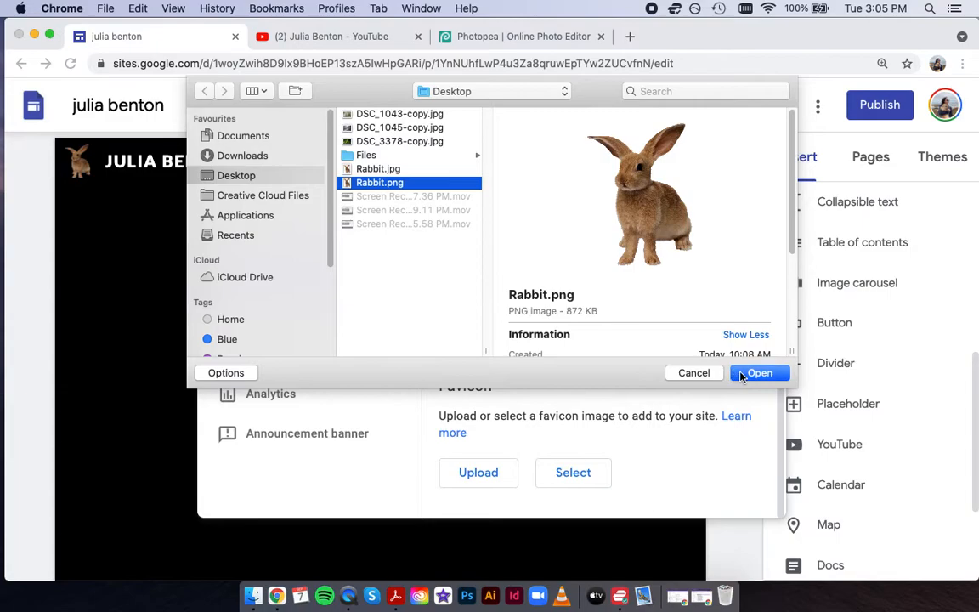
left_click(760, 372)
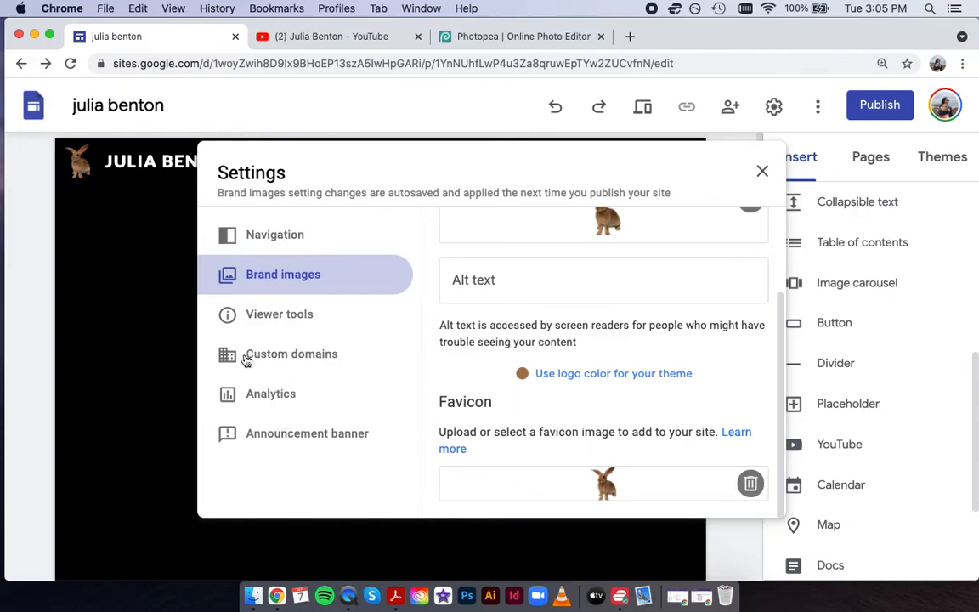
Close Settings, then start publishing the site and cancel without publishing.
left_click(763, 171)
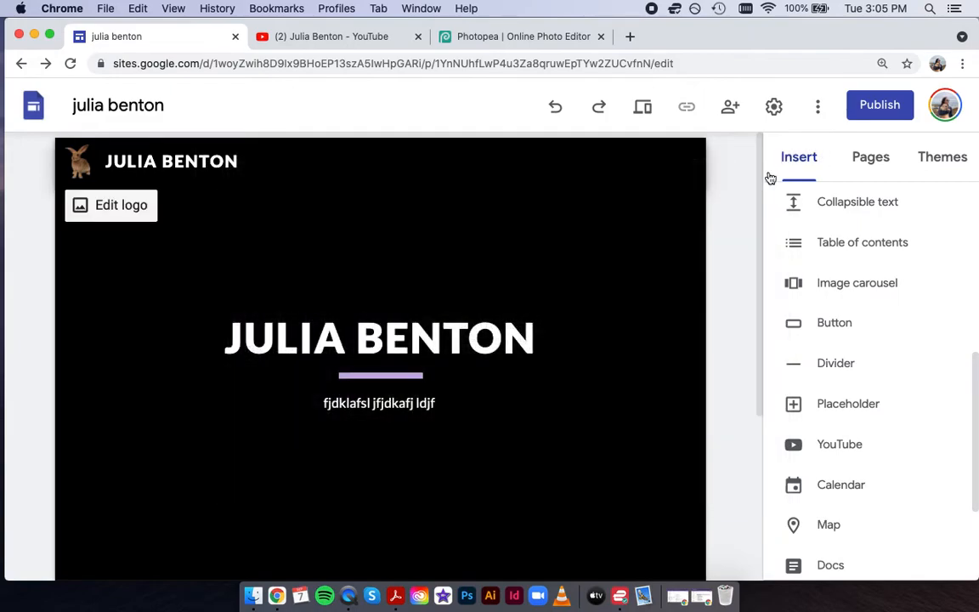
left_click(867, 114)
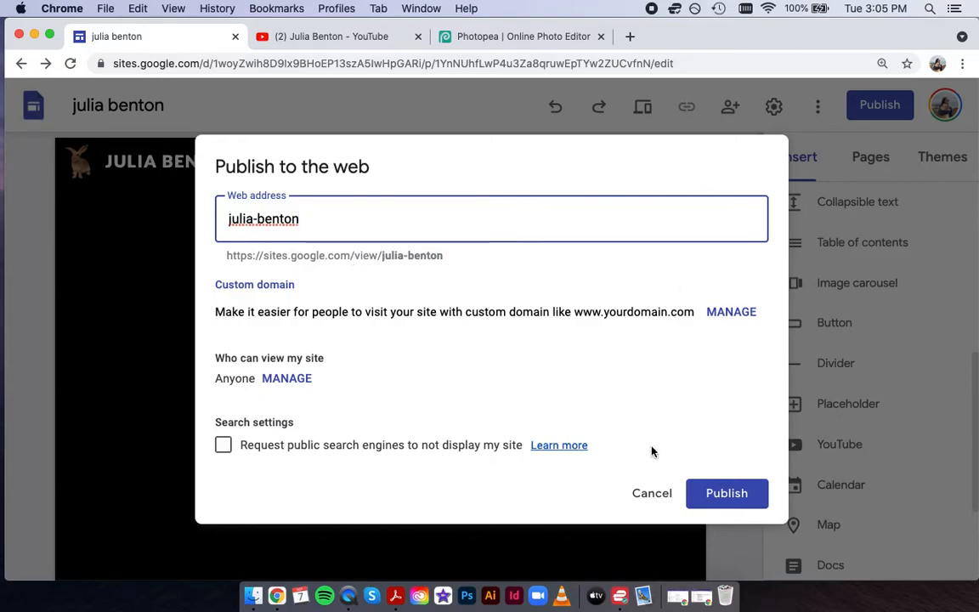
left_click(652, 494)
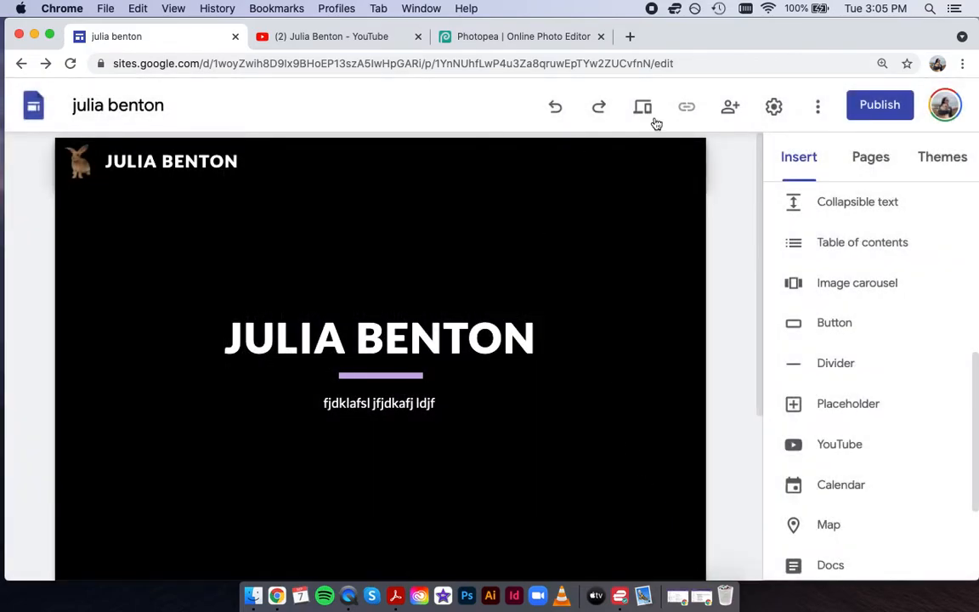
In Settings > Custom domains, start setup, choose Buy a domain and continue to Google Domains.
left_click(773, 105)
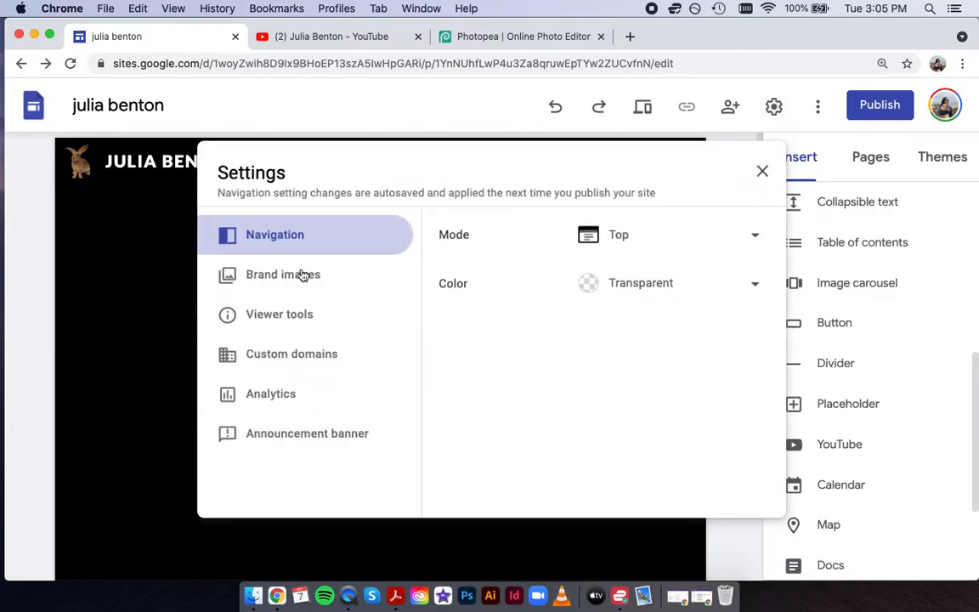
left_click(278, 311)
left_click(282, 352)
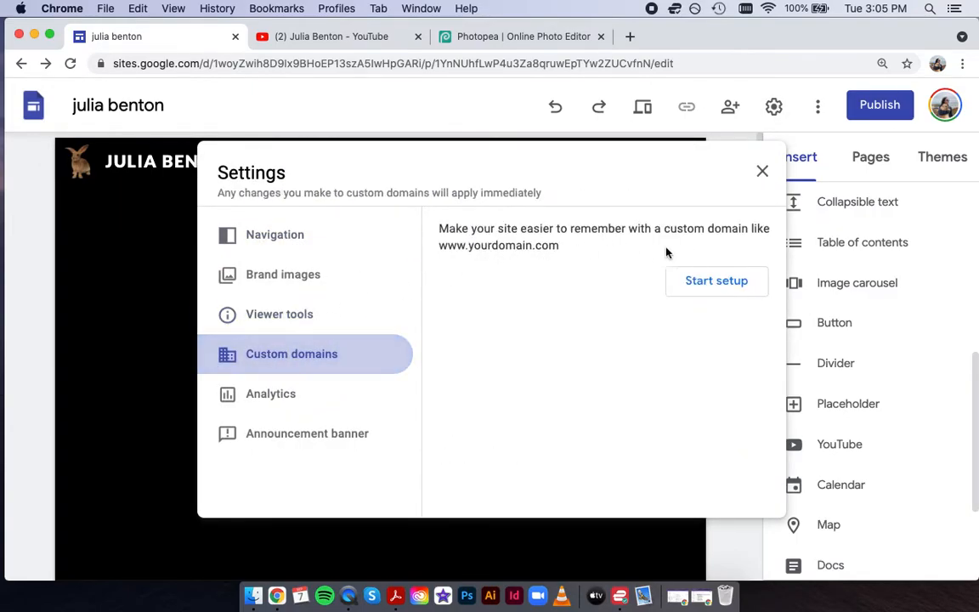
key("Escape")
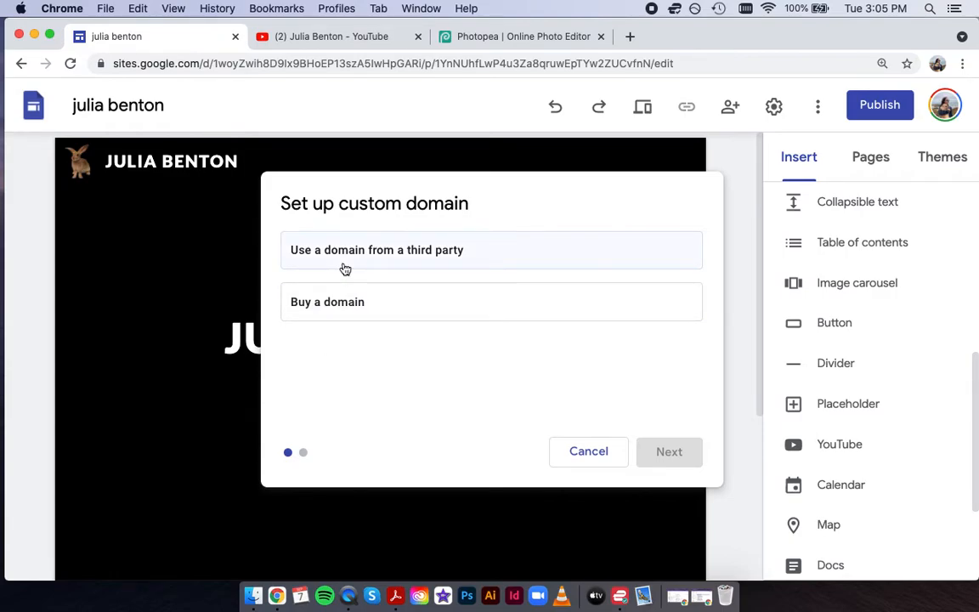
left_click(344, 303)
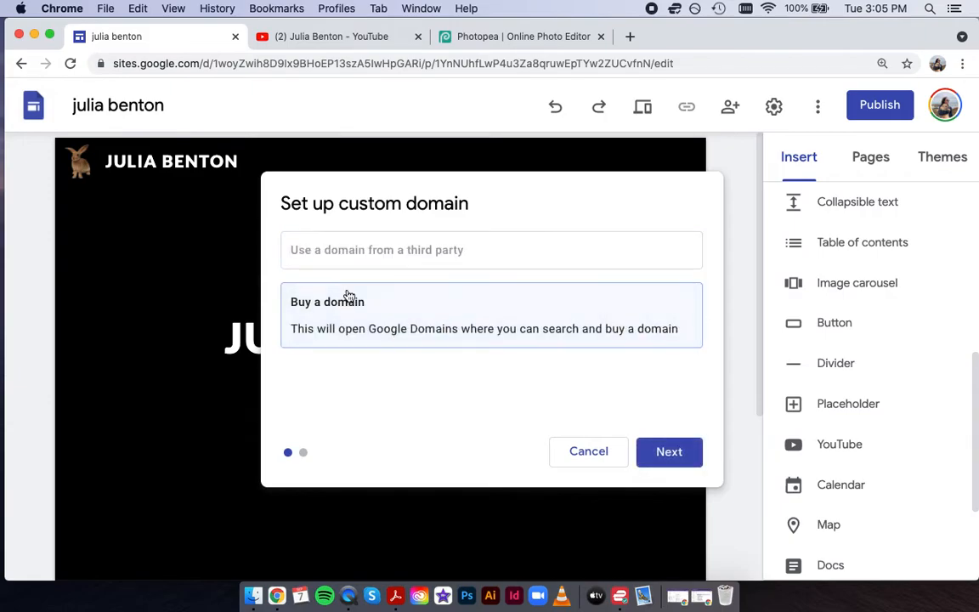
left_click(669, 454)
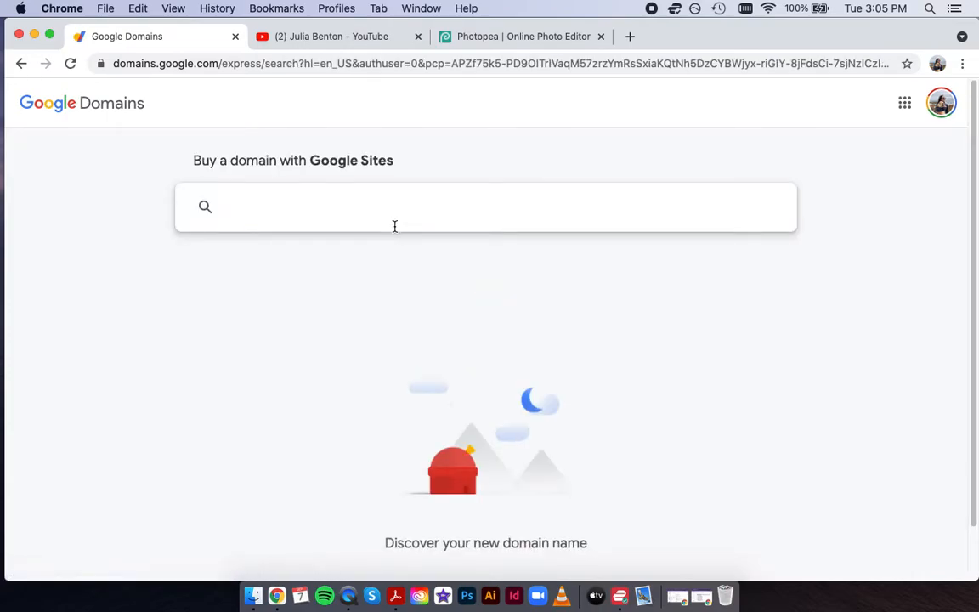
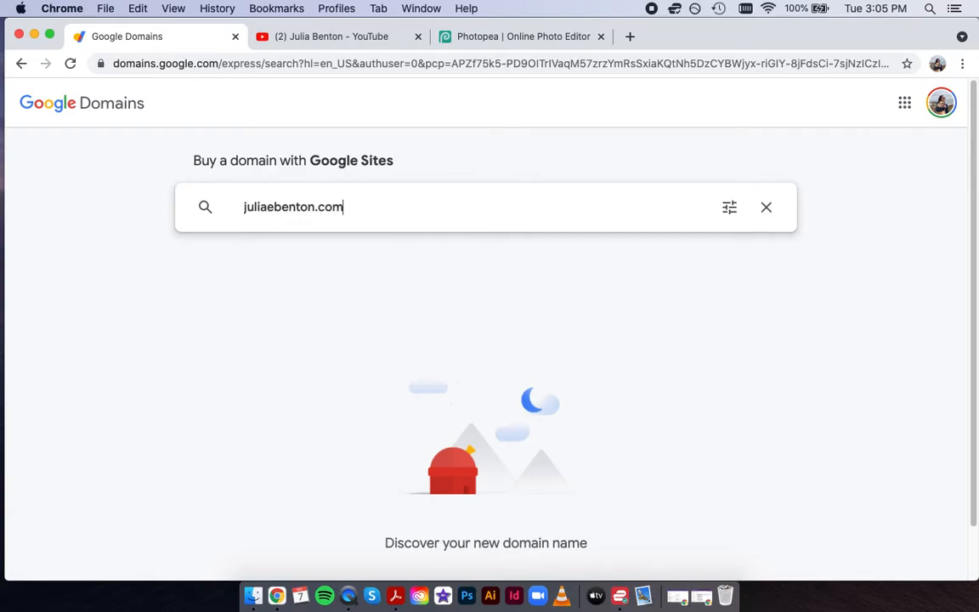
Check a .com domain based on the owner's name (available at $12/year), then navigate back to Sites.
key("Return")
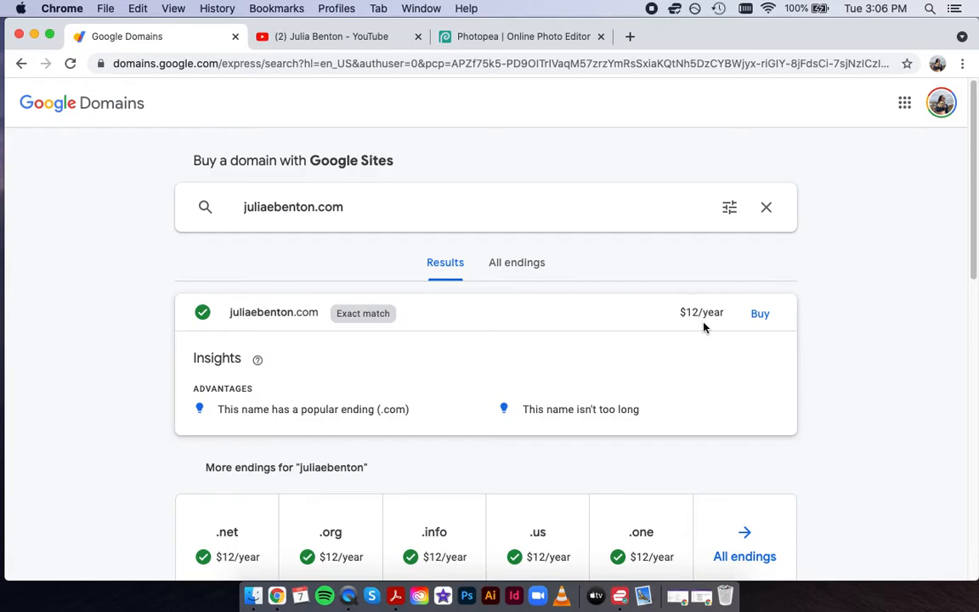
left_click(23, 65)
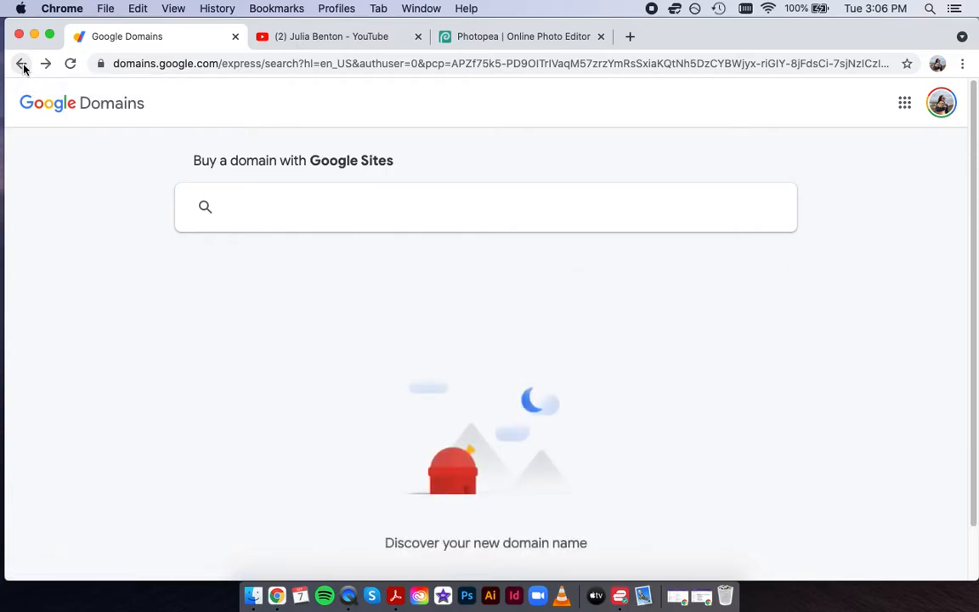
left_click(23, 66)
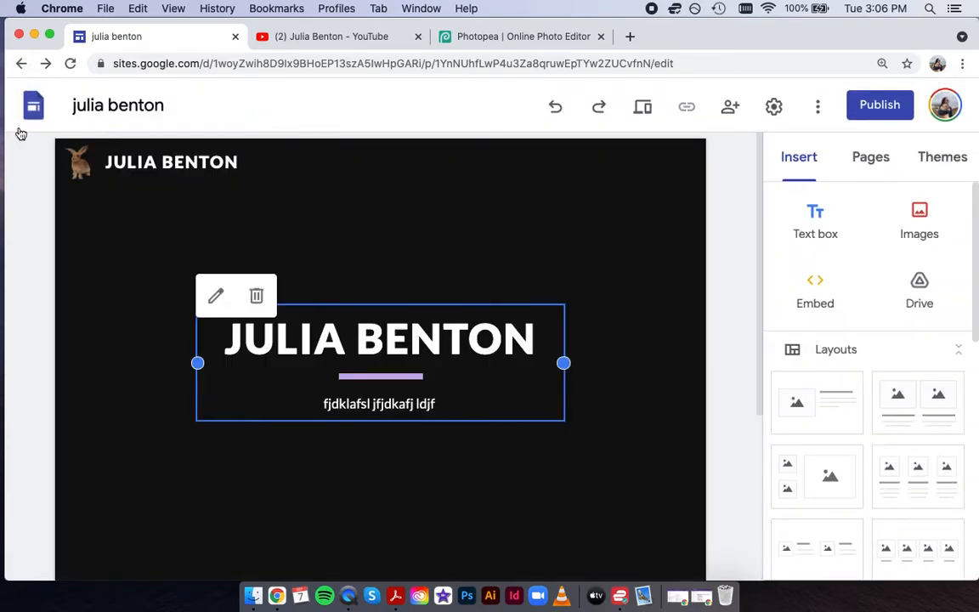
From the Pages panel, create a new page named 'other page'.
mouse_move(38, 164)
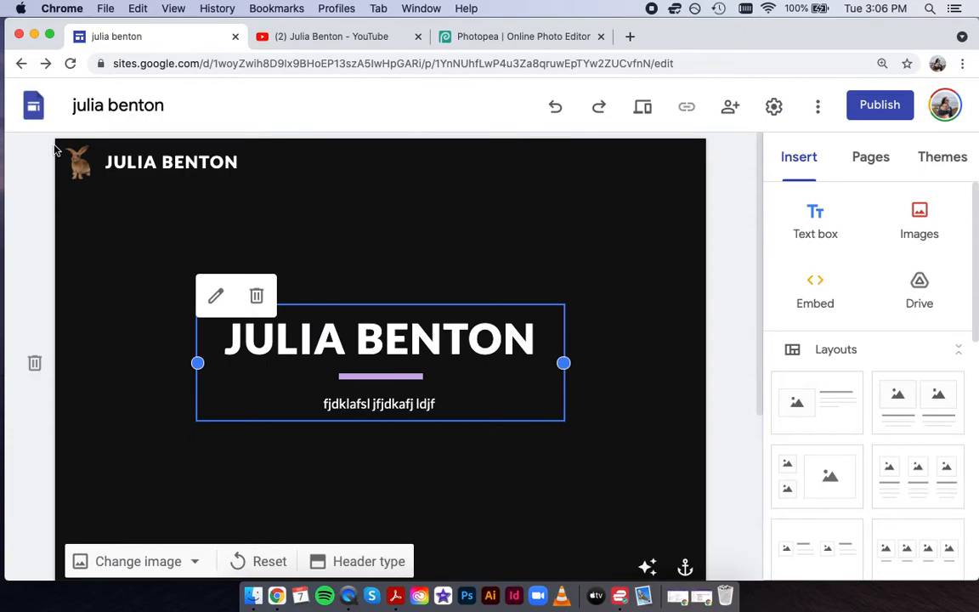
left_click(875, 164)
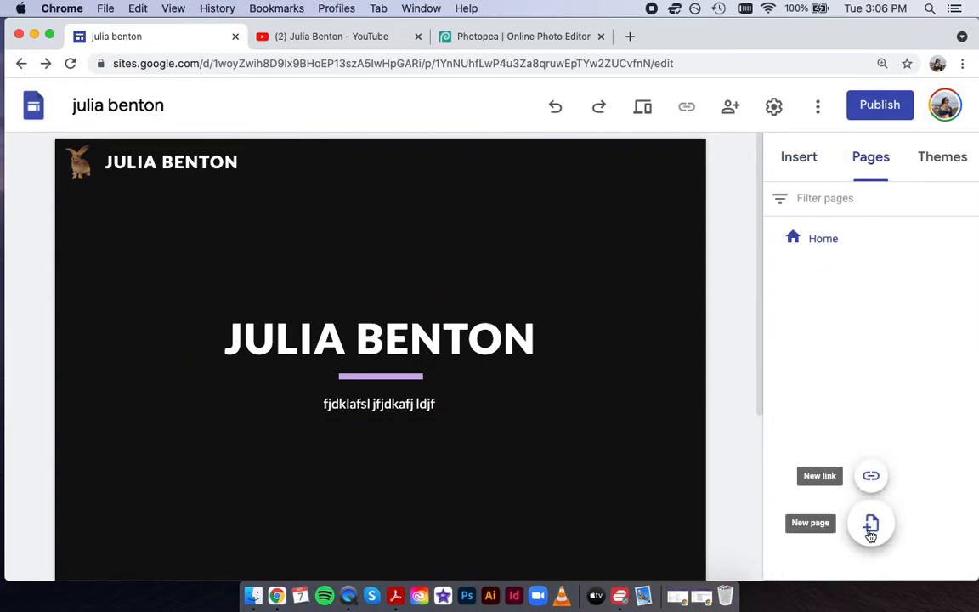
left_click(874, 525)
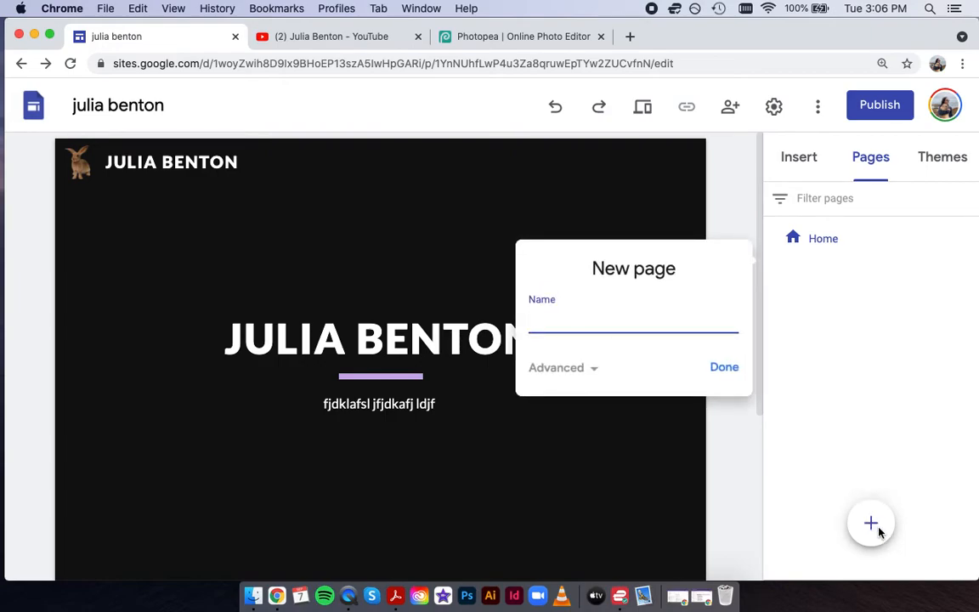
type("other page")
left_click(722, 367)
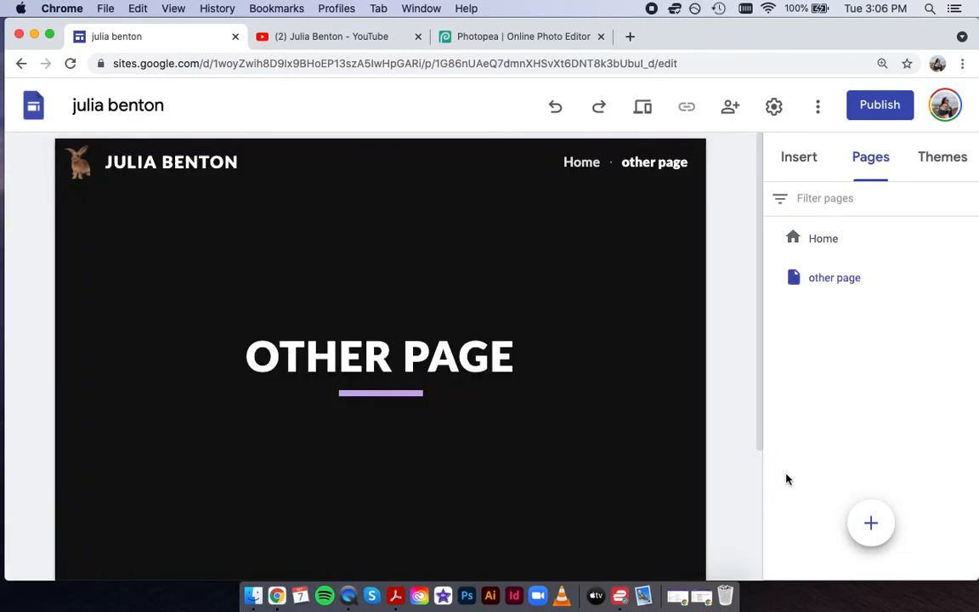
mouse_move(861, 516)
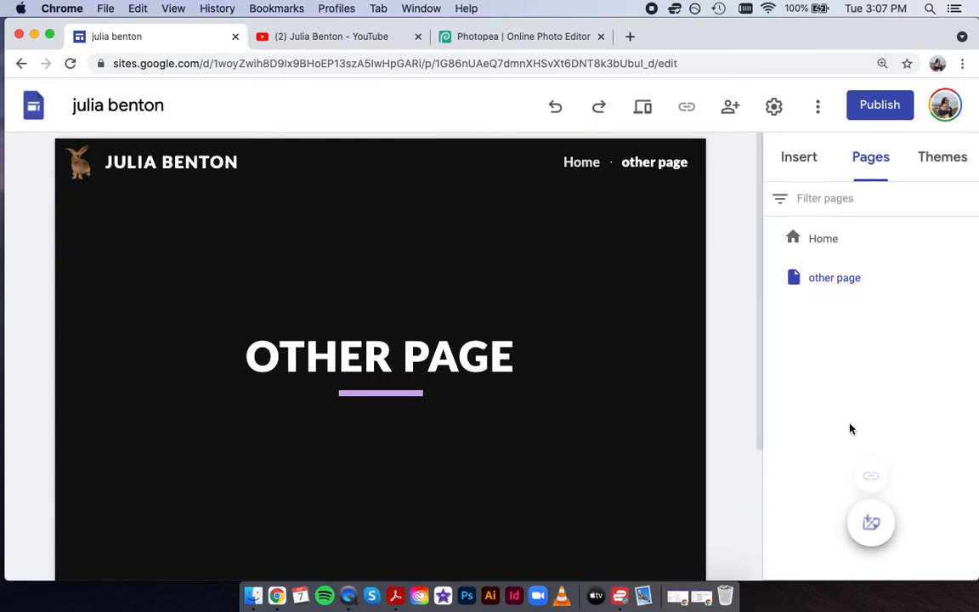
Switch the site navigation mode to Side and check the page navigation drawer.
mouse_move(287, 219)
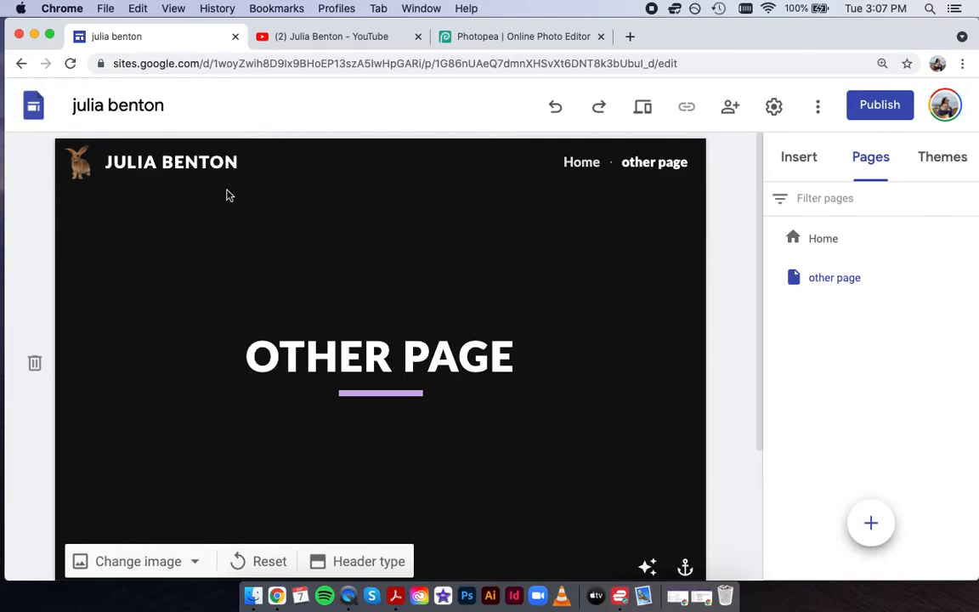
mouse_move(228, 159)
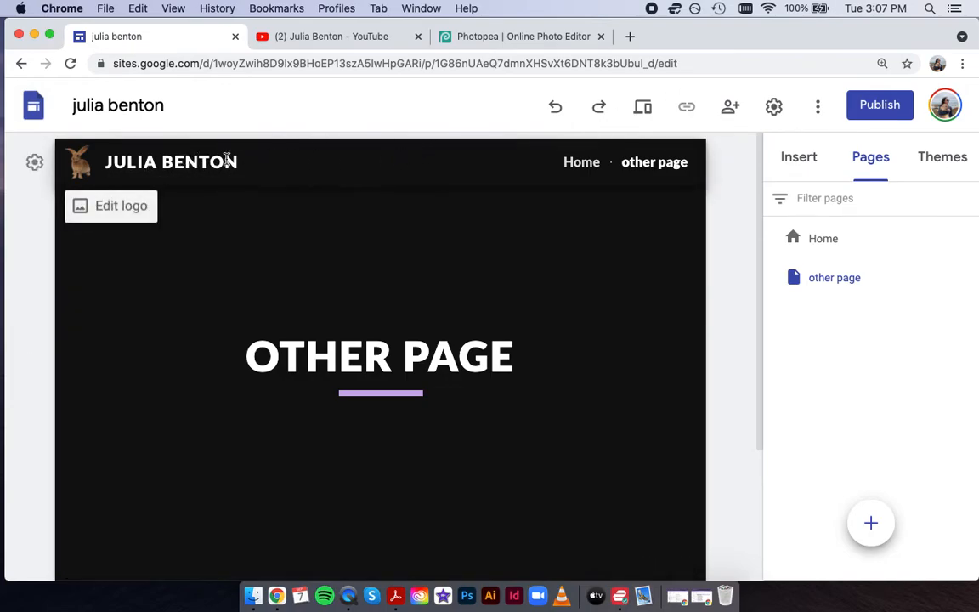
left_click(85, 208)
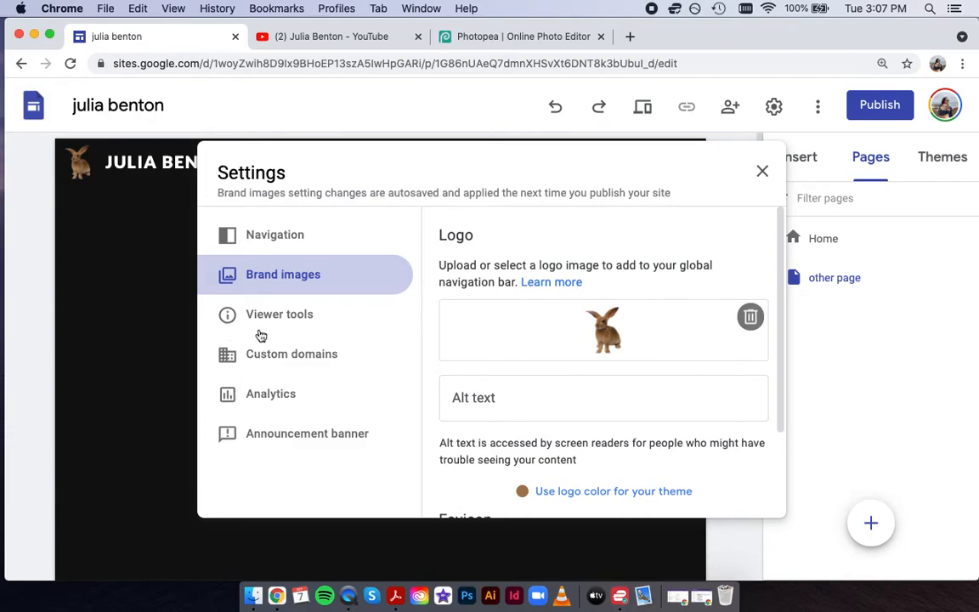
left_click(273, 242)
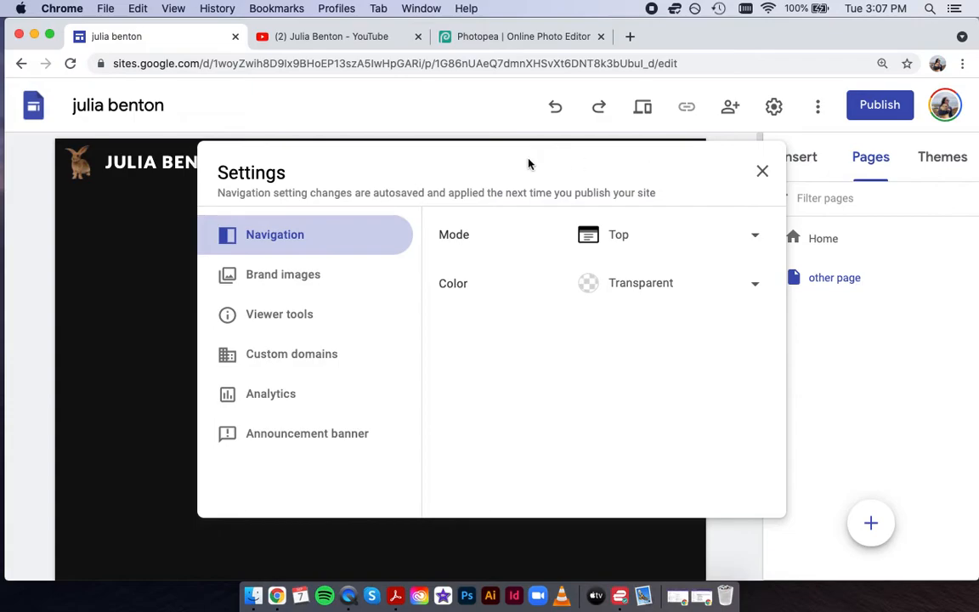
left_click(615, 237)
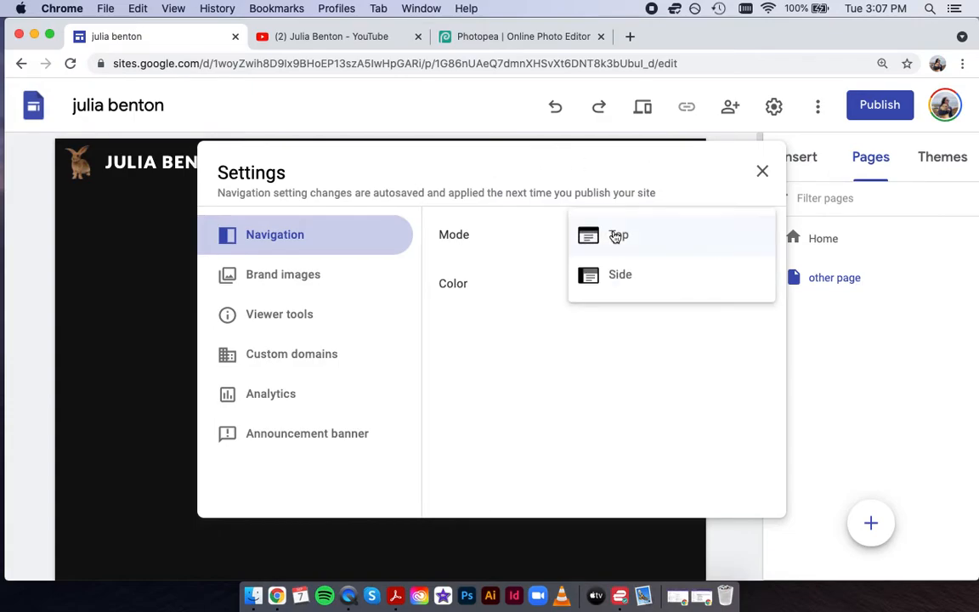
left_click(614, 278)
left_click(67, 146)
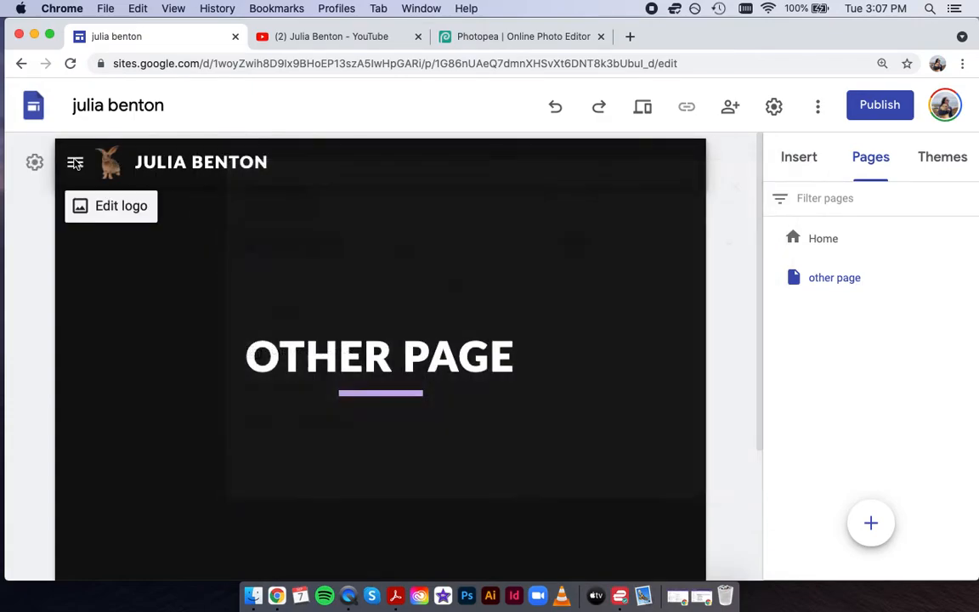
left_click(75, 163)
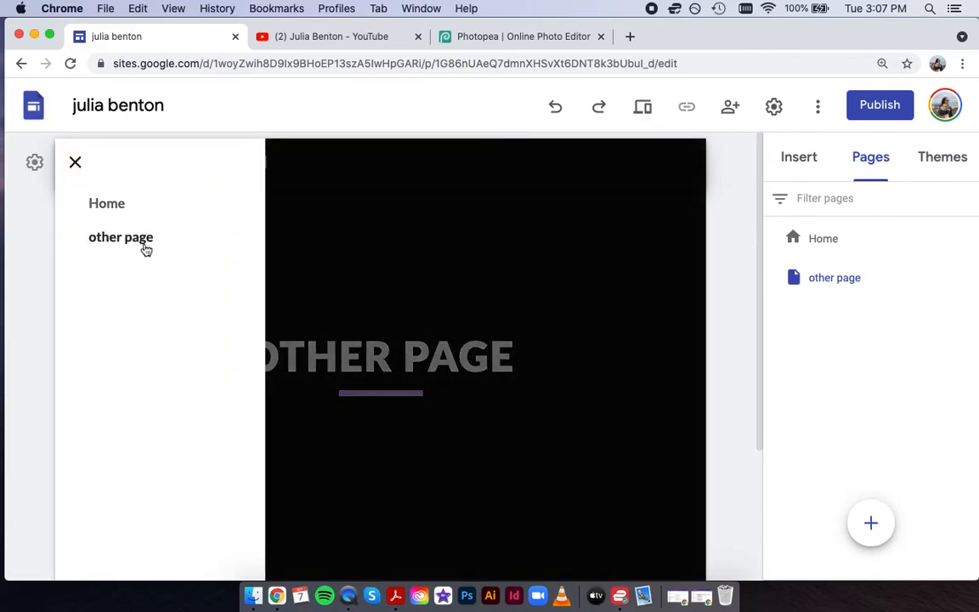
Change the navigation color from Transparent to White.
left_click(33, 163)
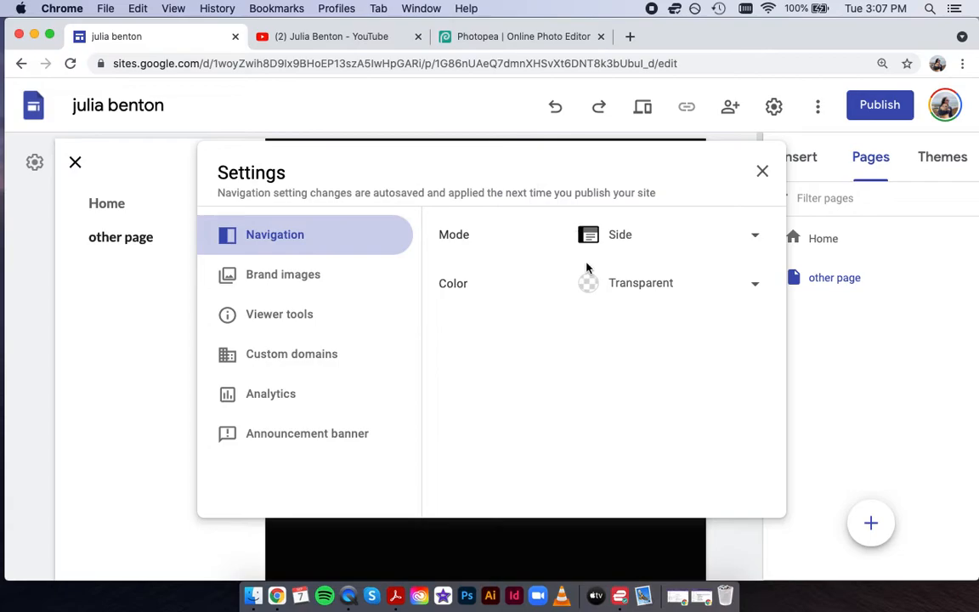
left_click(76, 164)
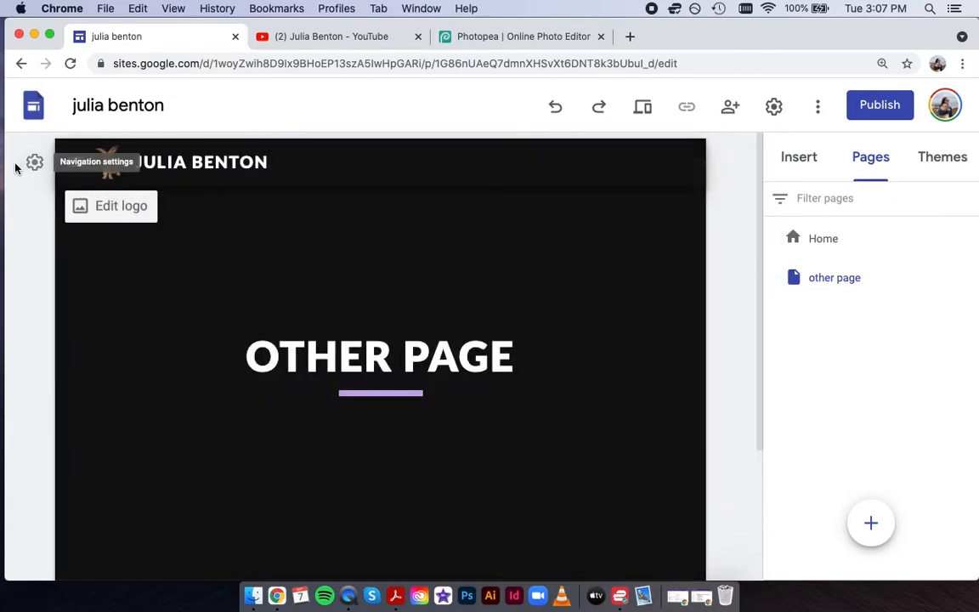
left_click(33, 162)
left_click(636, 286)
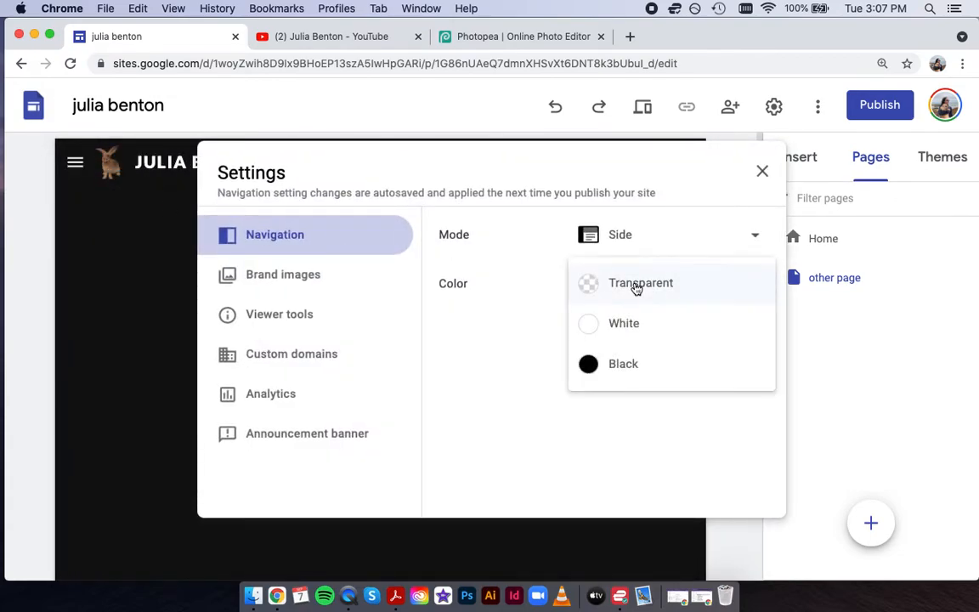
left_click(633, 331)
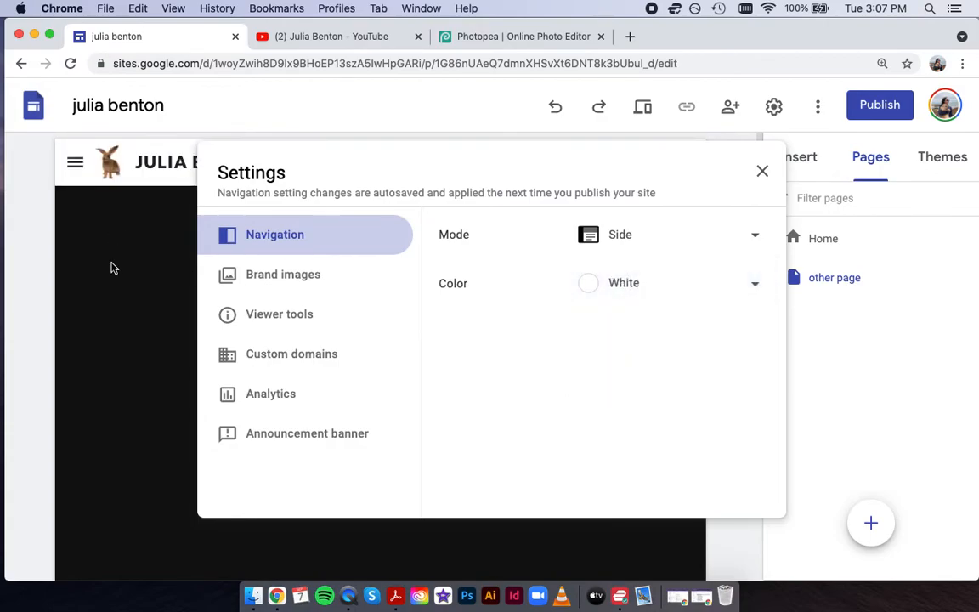
left_click(648, 284)
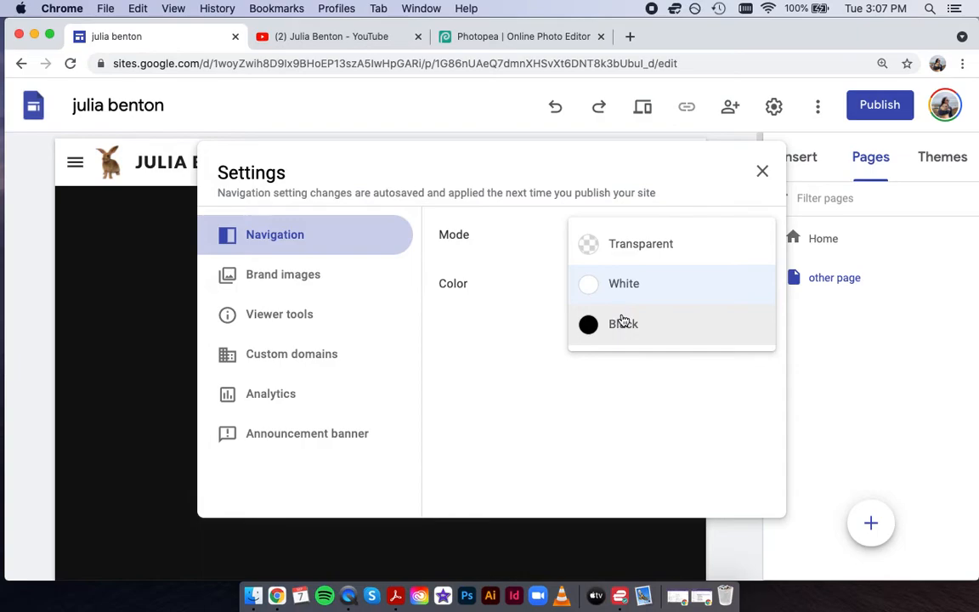
left_click(759, 173)
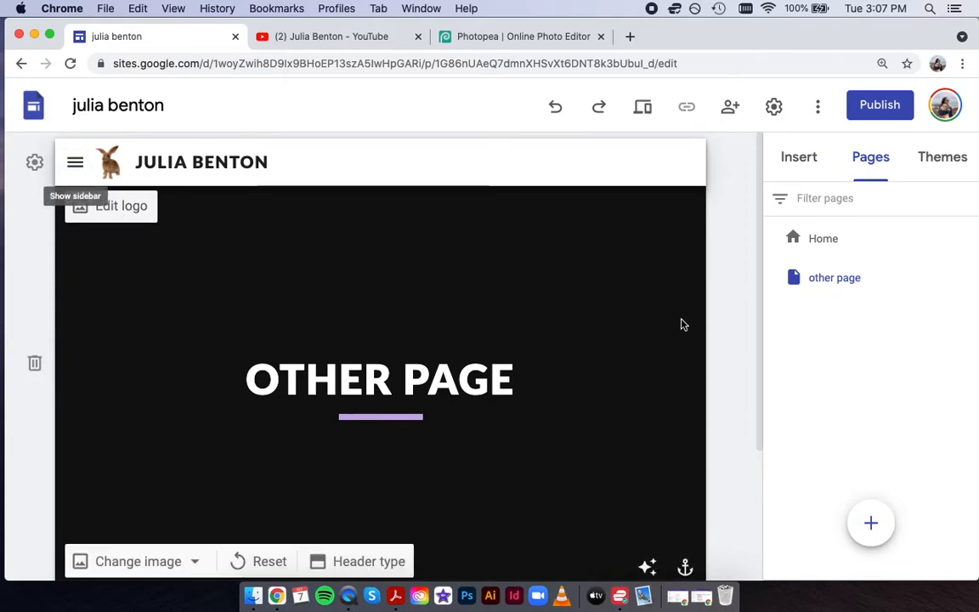
Change the other page's header type from Cover to Banner.
scroll(493, 364, "down", 1)
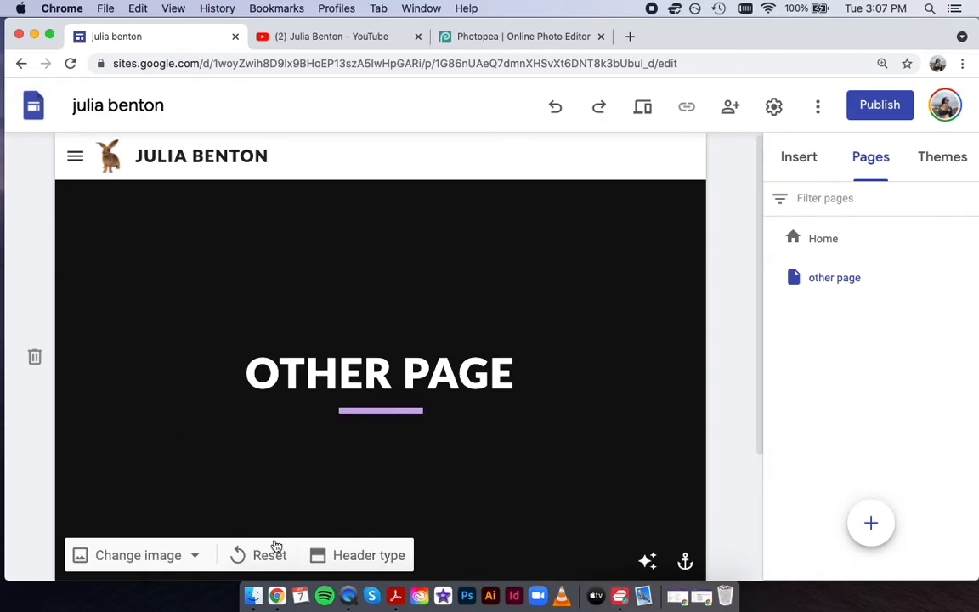
left_click(370, 557)
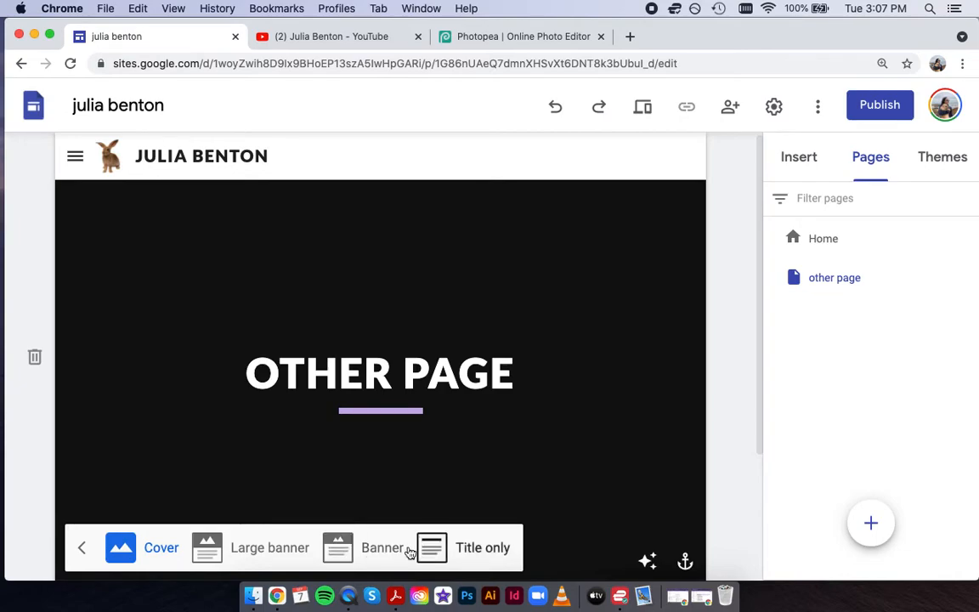
left_click(386, 553)
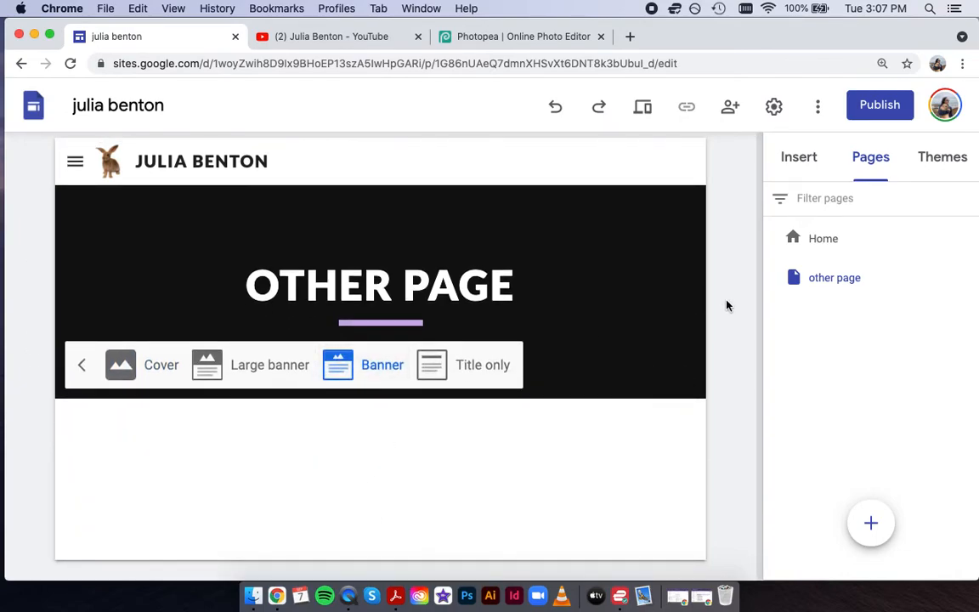
Insert the first image-and-text layout below the banner.
left_click(805, 163)
scroll(844, 412, "down", 2)
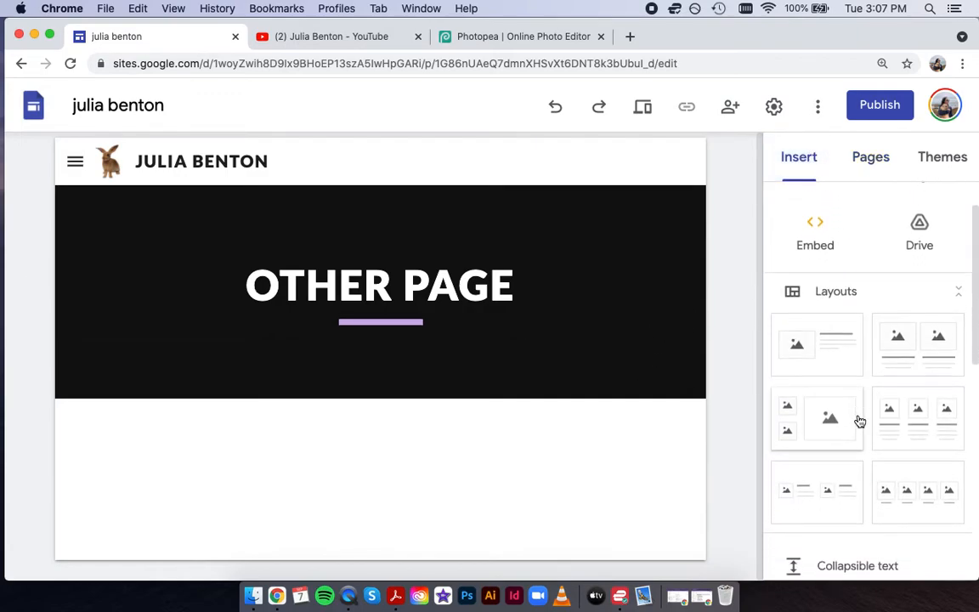
left_click(813, 348)
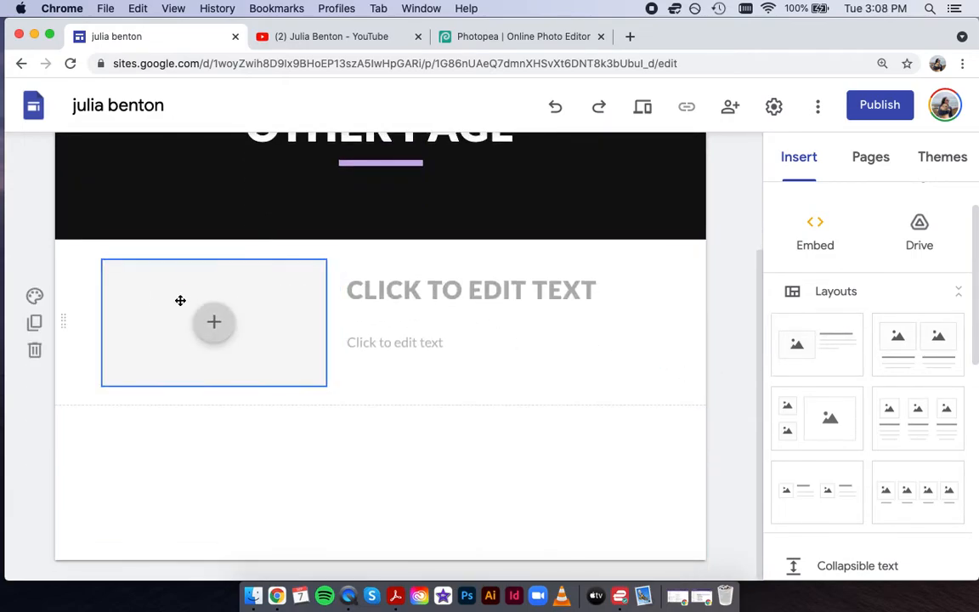
Give the new layout section the purple Emphasis 2 background.
left_click(34, 296)
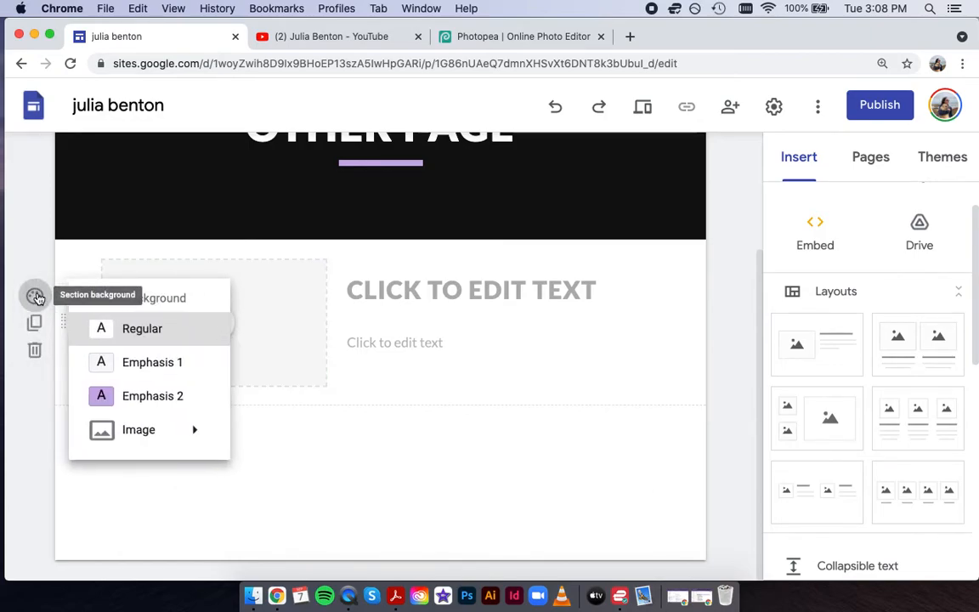
left_click(162, 397)
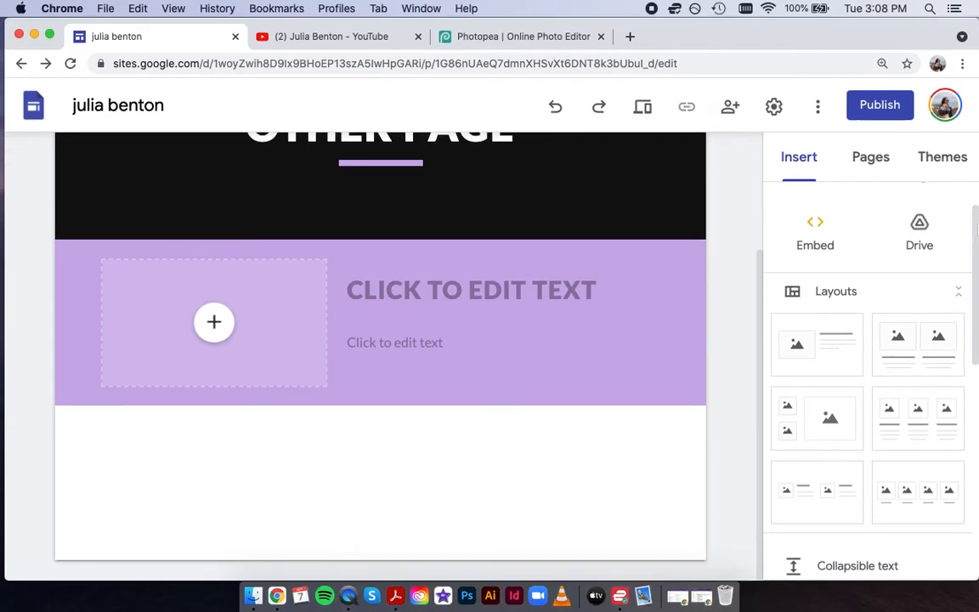
left_click_drag(976, 227, 974, 365)
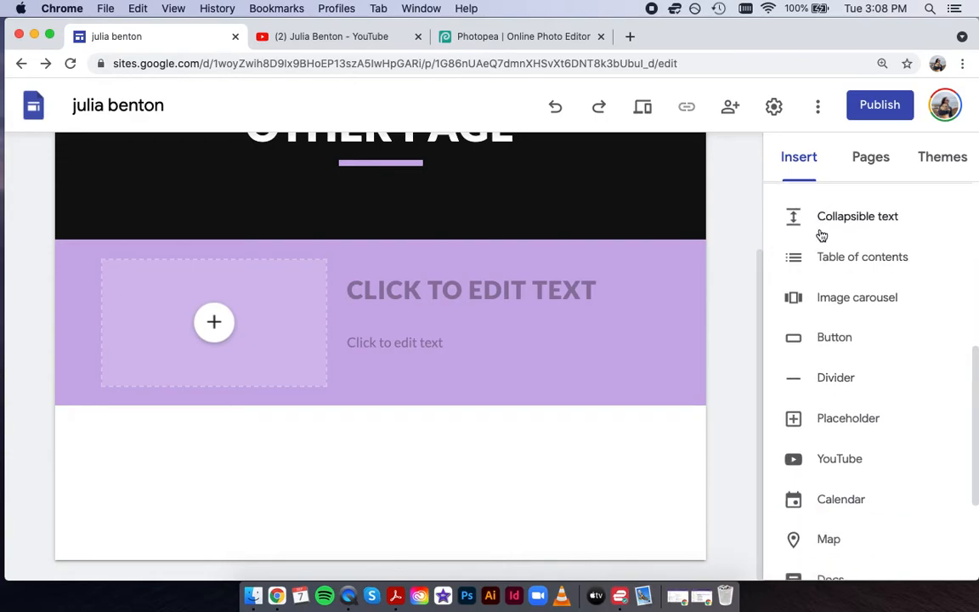
Insert an image carousel with the three DSC photos uploaded from the Desktop.
left_click(836, 299)
left_click(350, 322)
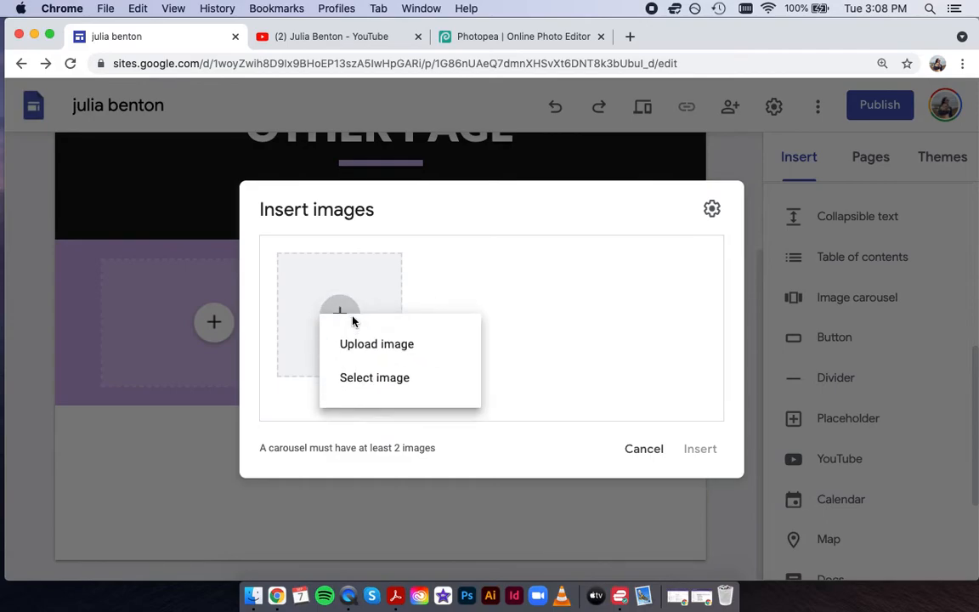
left_click(358, 350)
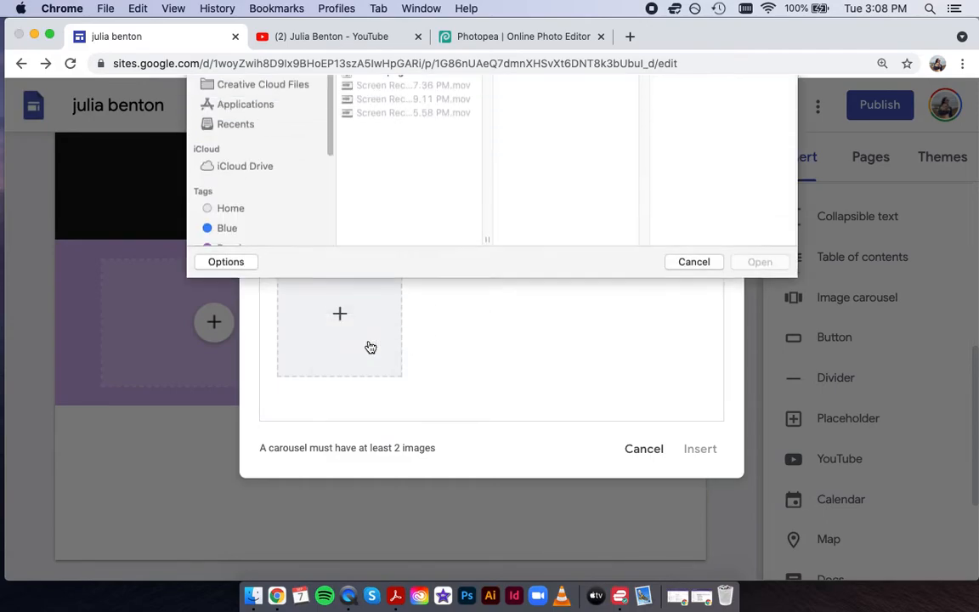
left_click_drag(341, 143, 313, 95)
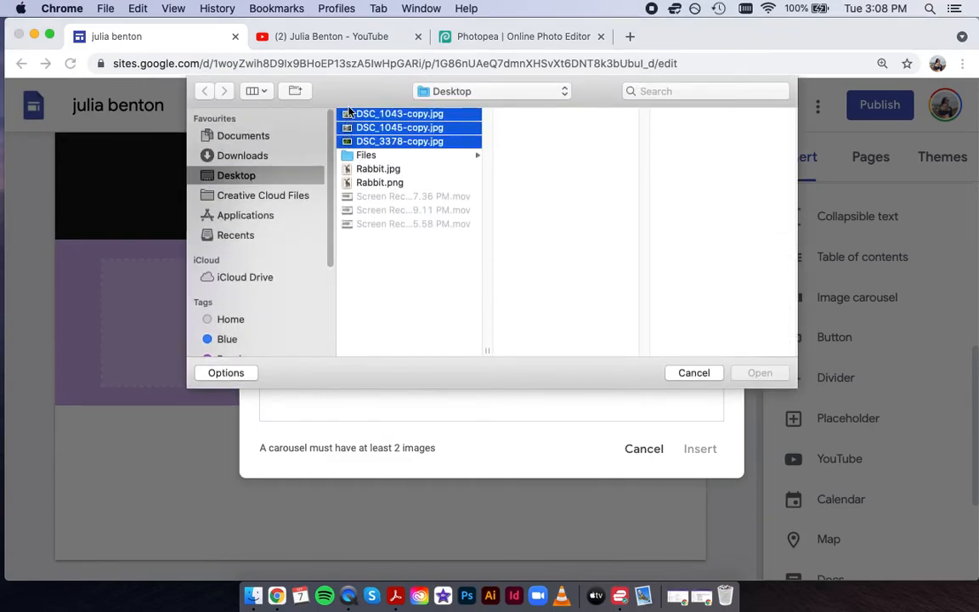
left_click(752, 373)
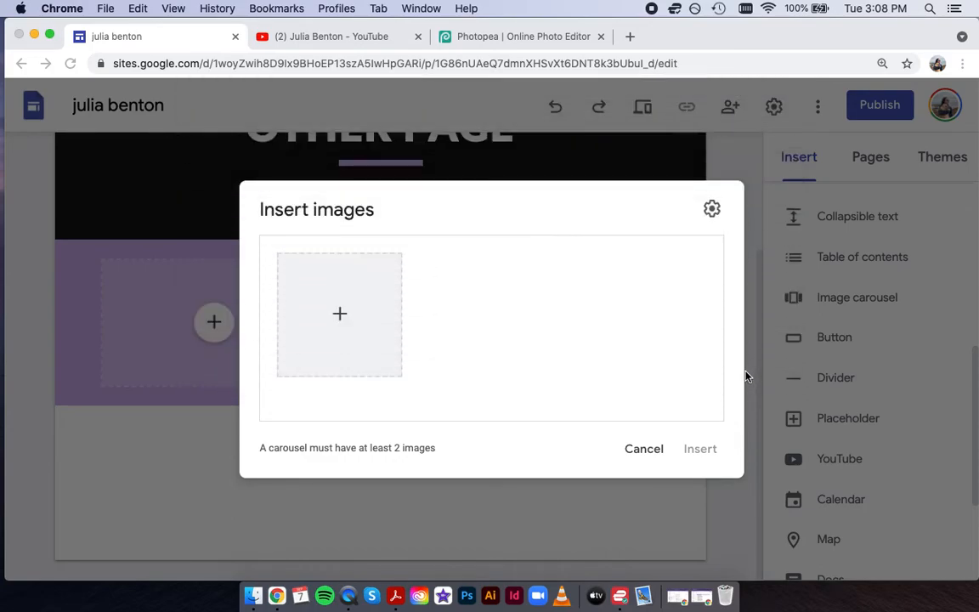
left_click(701, 451)
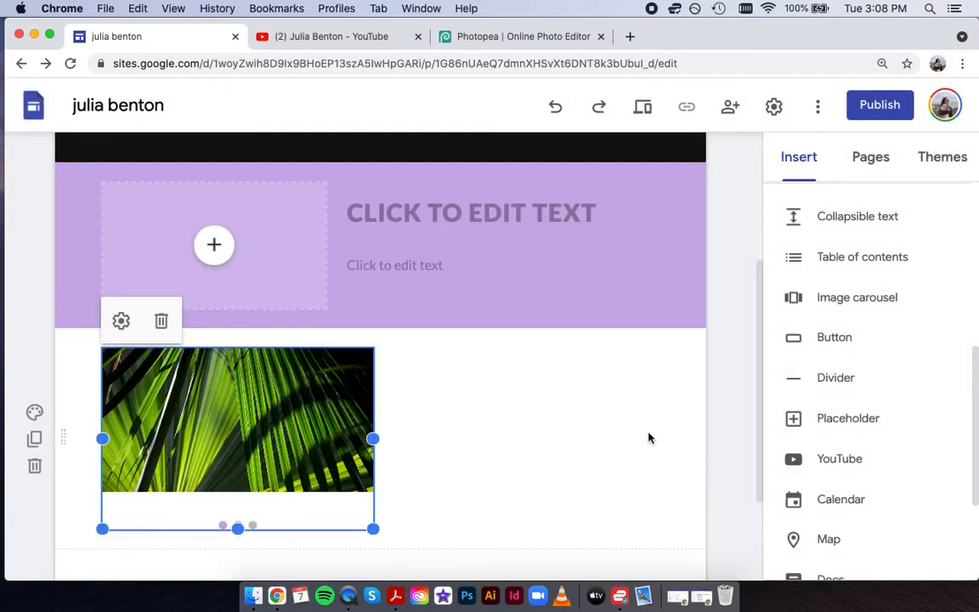
Centre the carousel under the purple section and preview the site.
left_click_drag(258, 394, 431, 406)
left_click_drag(507, 389, 412, 428)
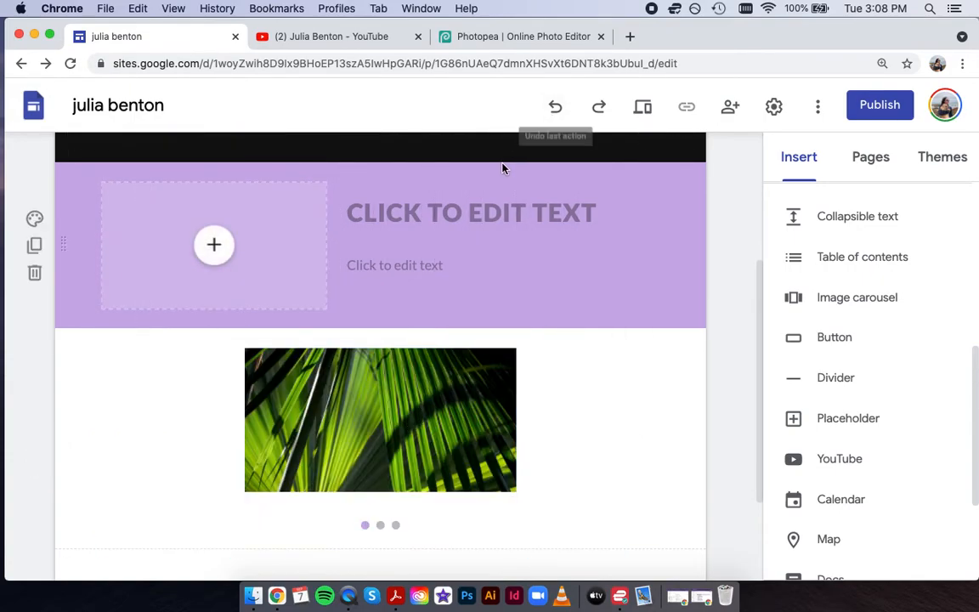
left_click(640, 109)
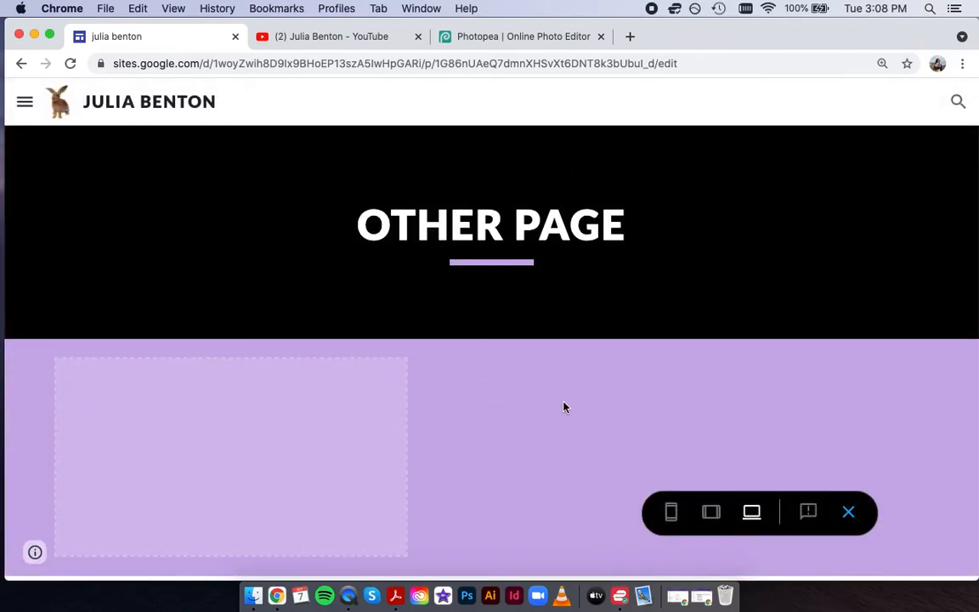
left_click(848, 511)
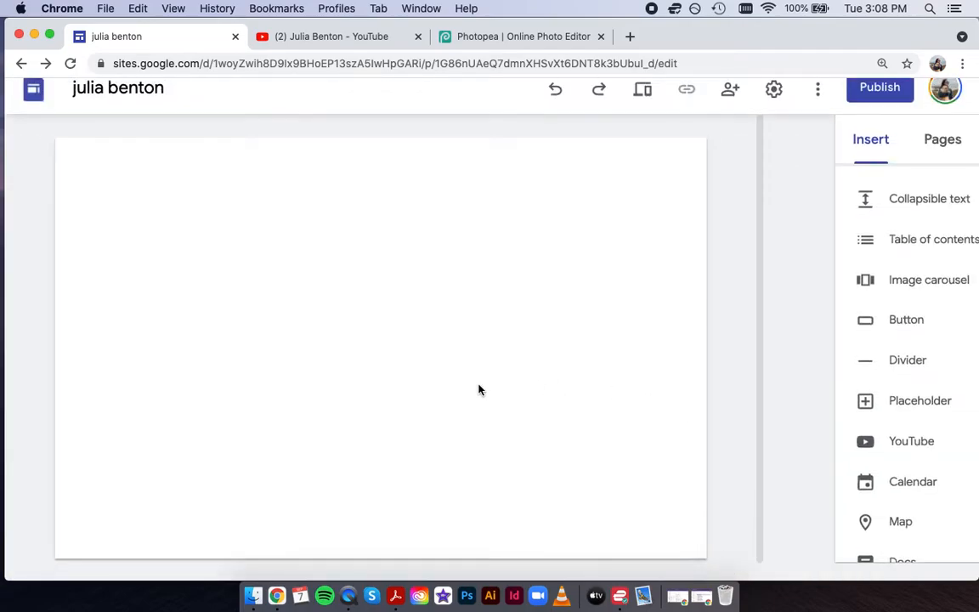
scroll(468, 417, "down", 3)
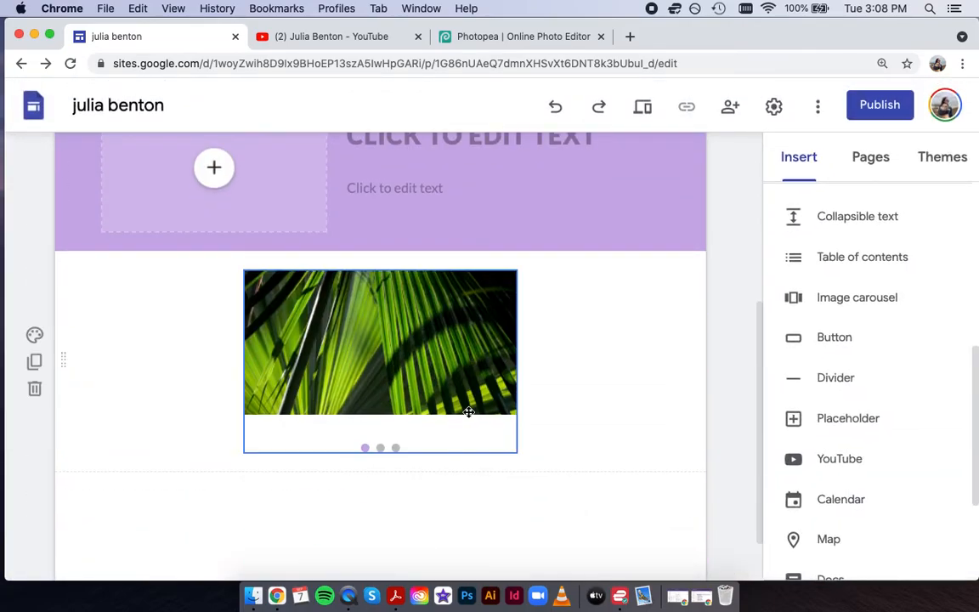
left_click(643, 109)
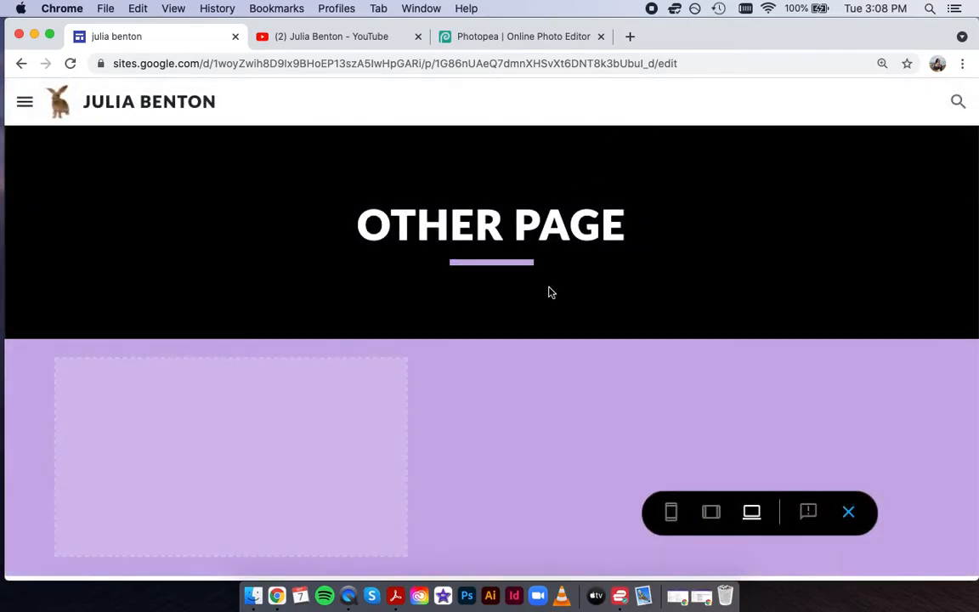
left_click(848, 511)
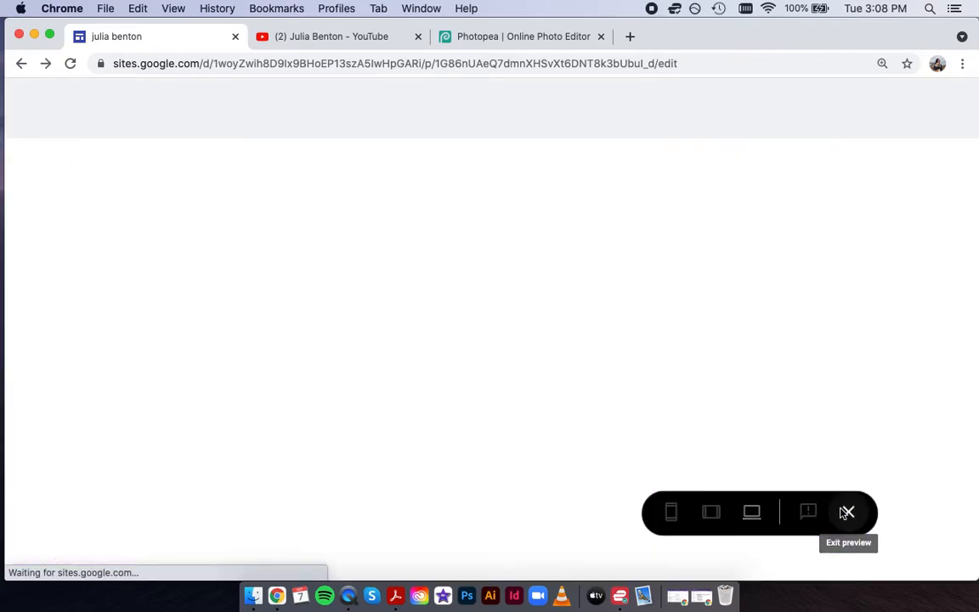
scroll(563, 452, "down", 3)
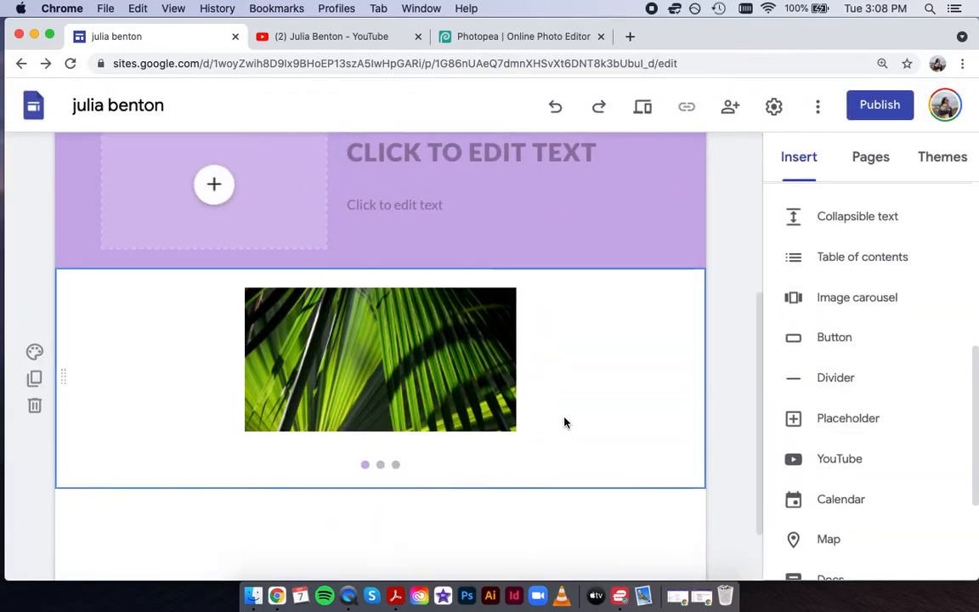
left_click(374, 340)
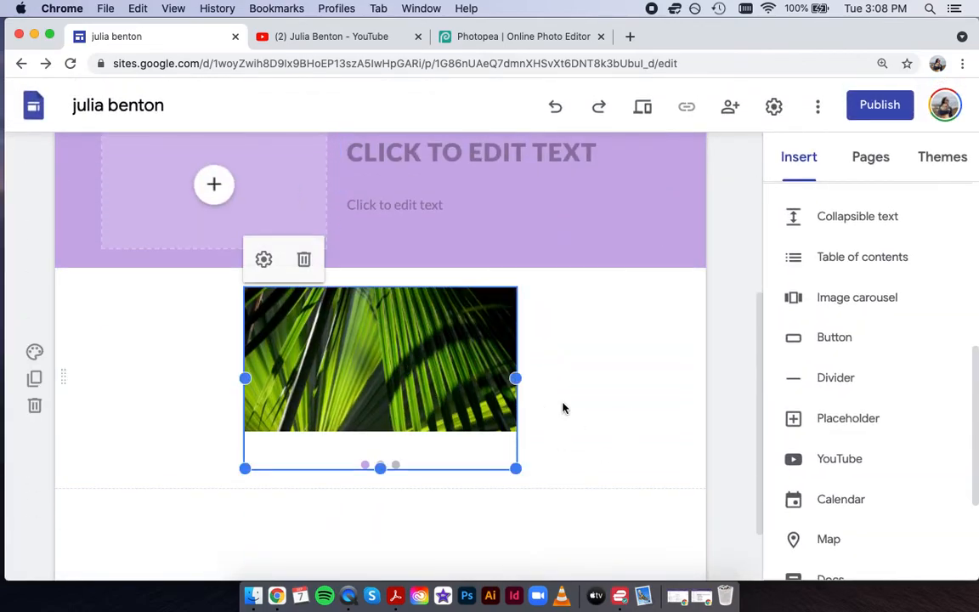
left_click(642, 106)
scroll(523, 340, "down", 5)
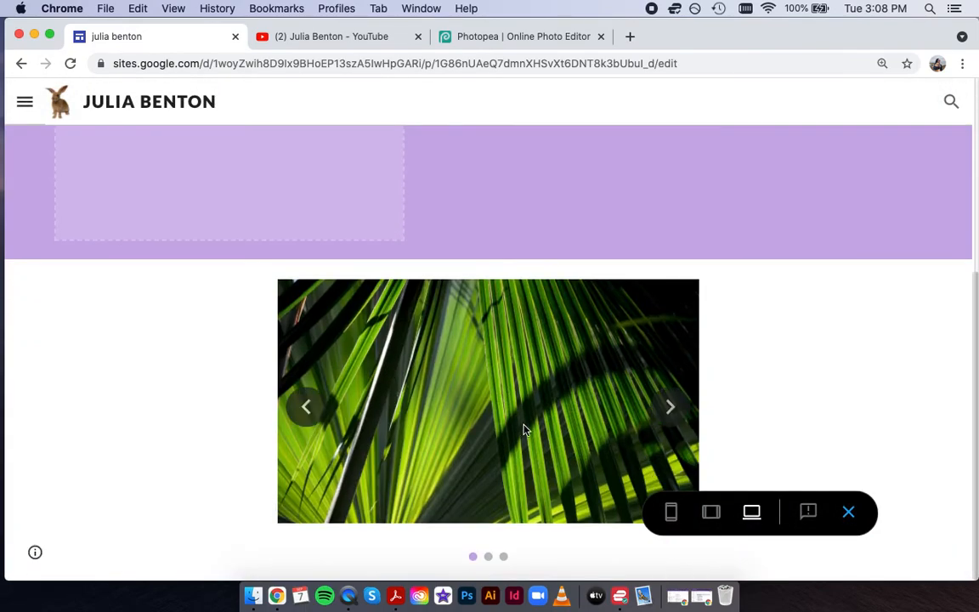
left_click(674, 408)
left_click(679, 409)
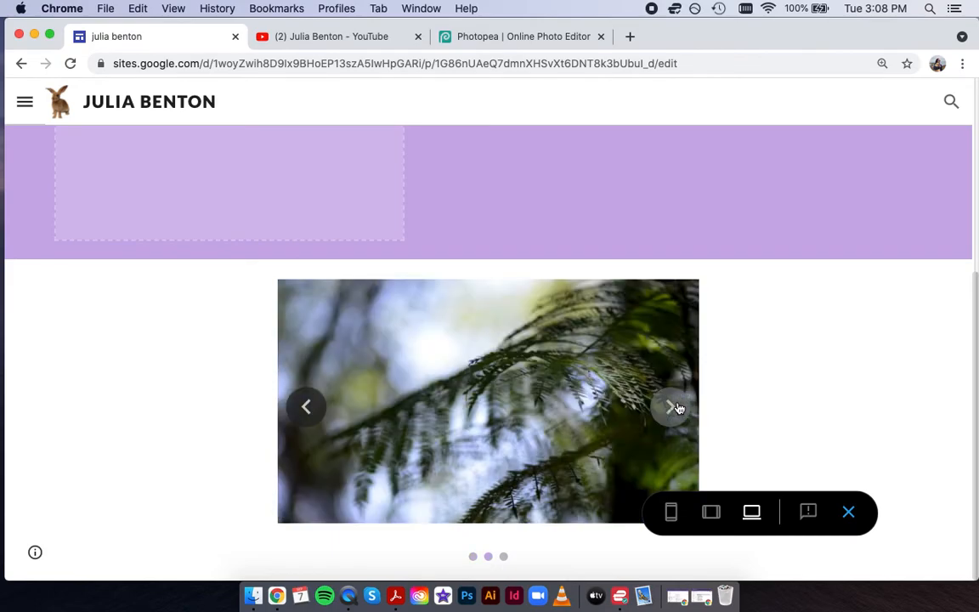
left_click(853, 513)
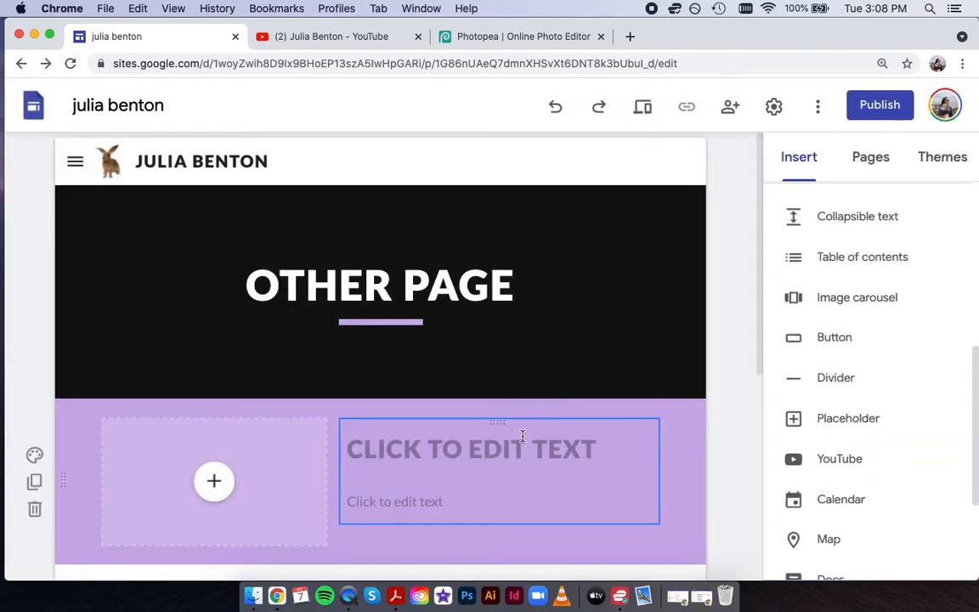
Set the carousel to hide dots, auto start, and use Slow transition speed.
scroll(452, 388, "down", 5)
left_click(502, 424)
left_click(266, 326)
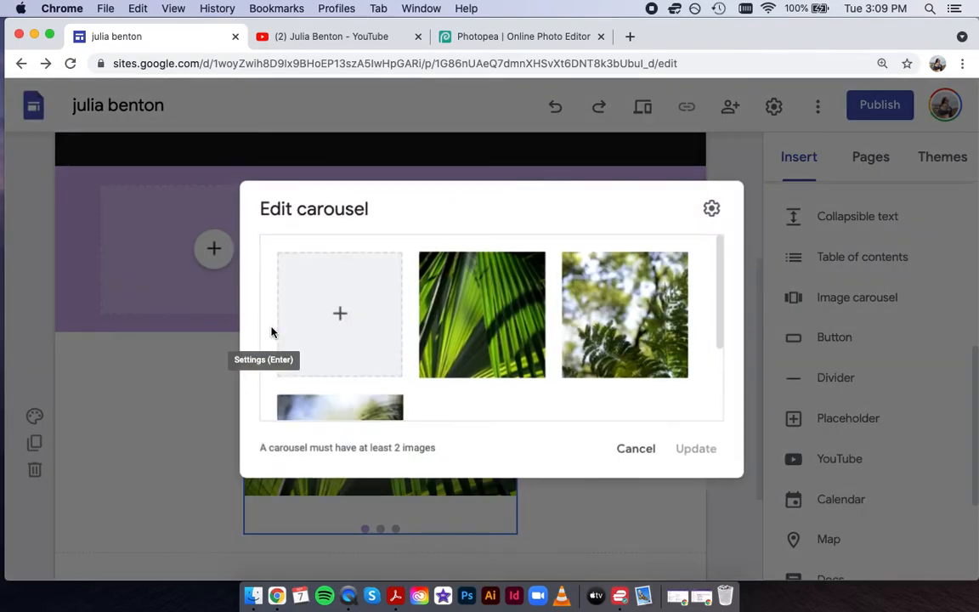
left_click(710, 210)
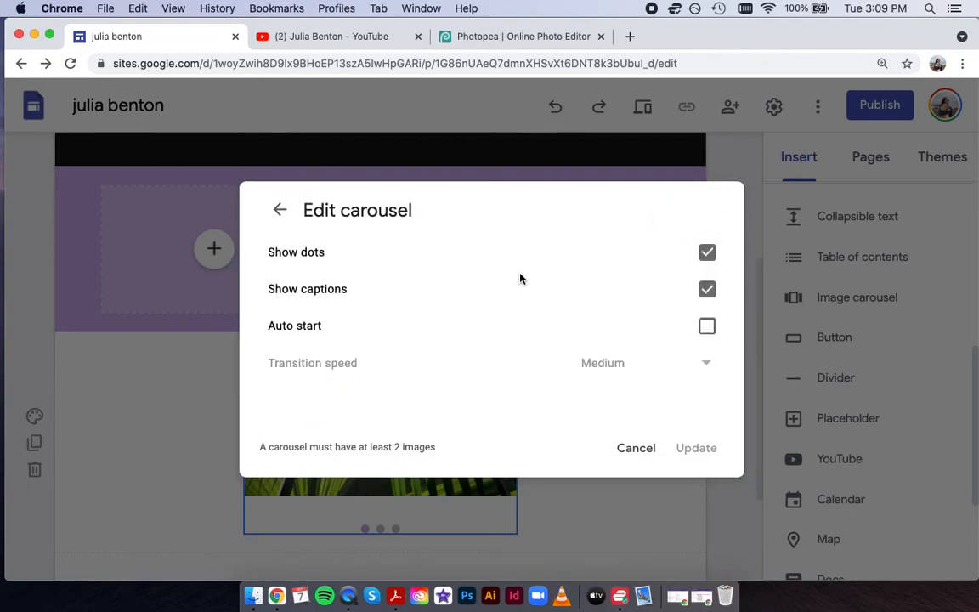
left_click(707, 253)
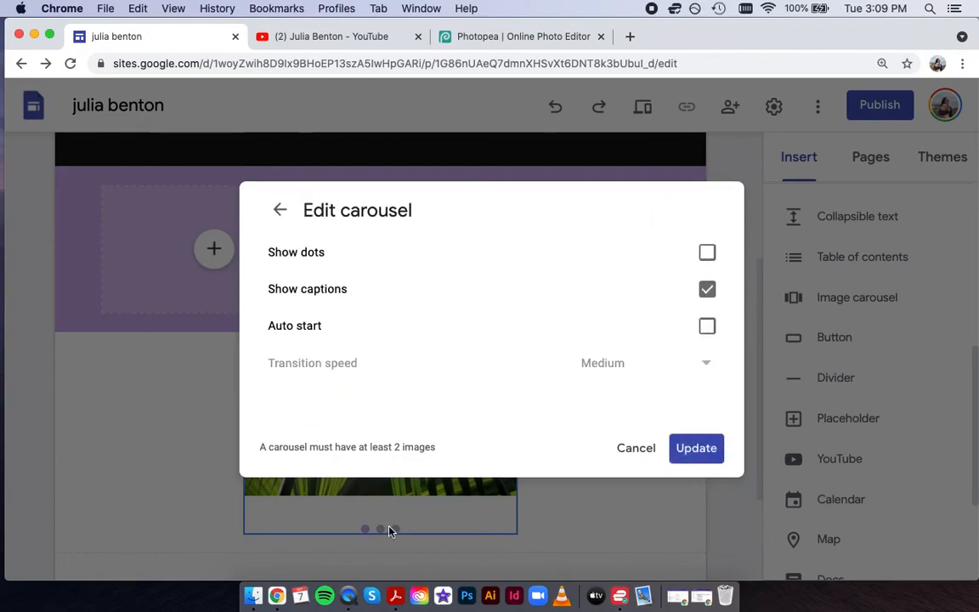
left_click(708, 326)
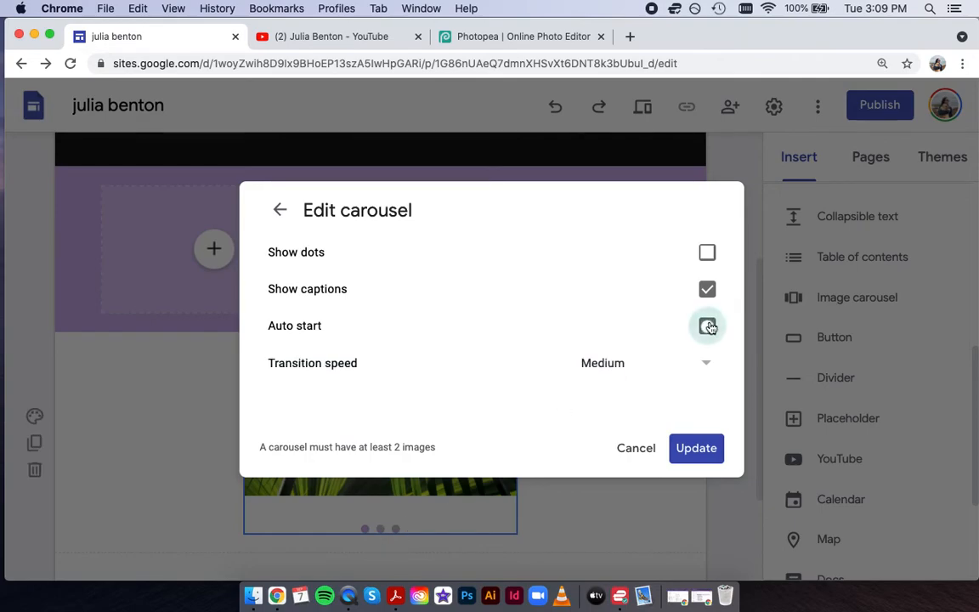
left_click(709, 365)
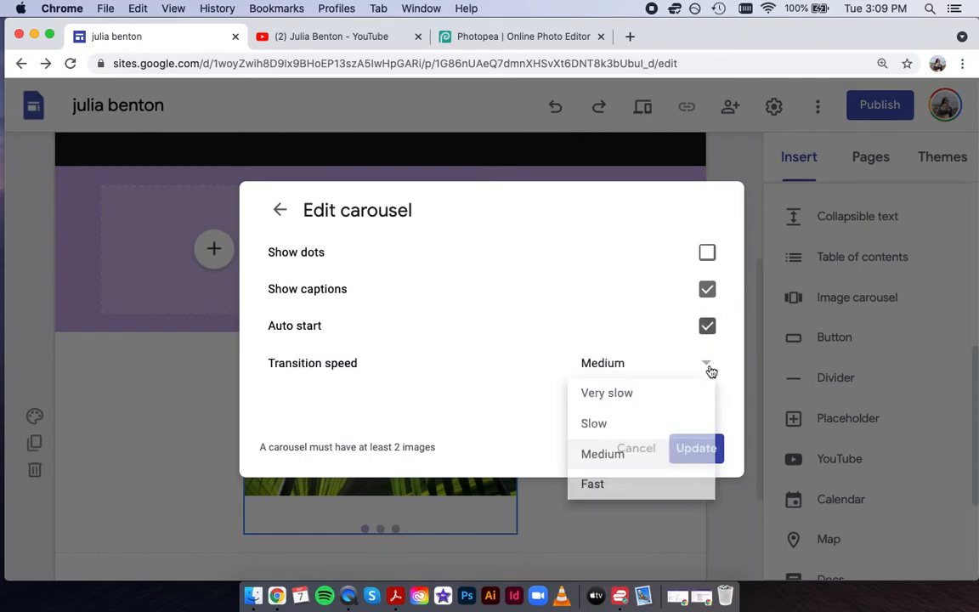
left_click(613, 426)
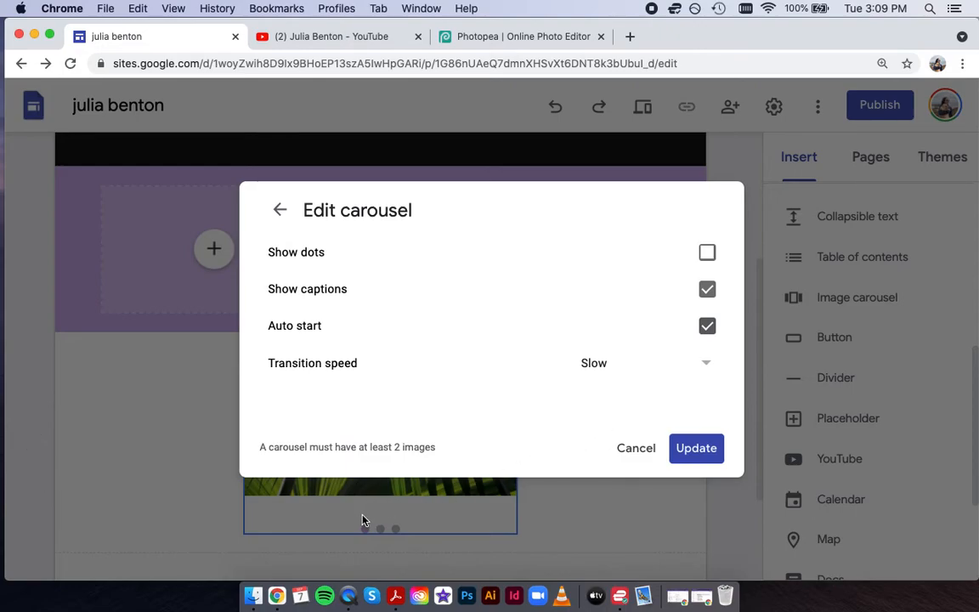
left_click(686, 455)
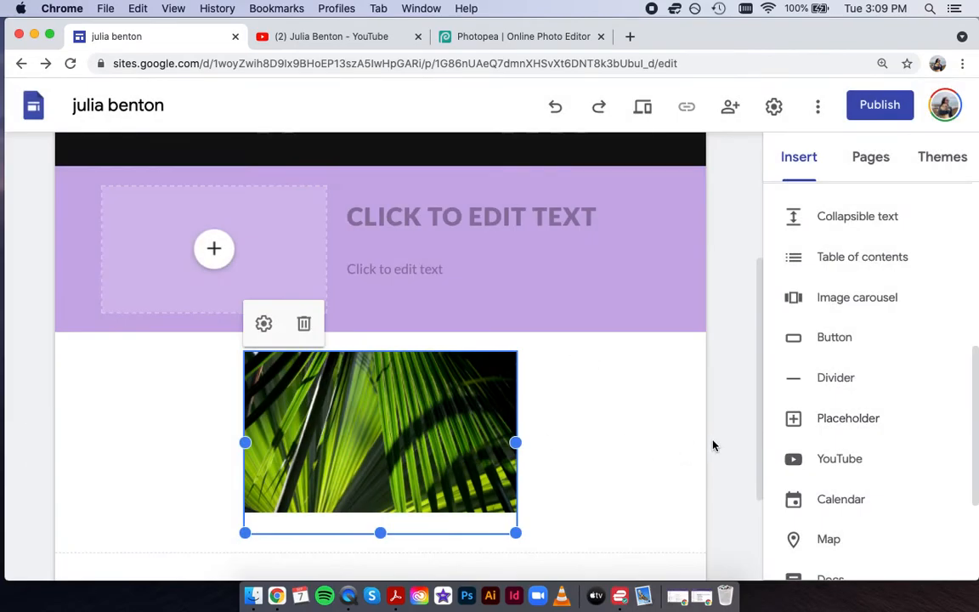
left_click(542, 442)
scroll(516, 446, "down", 3)
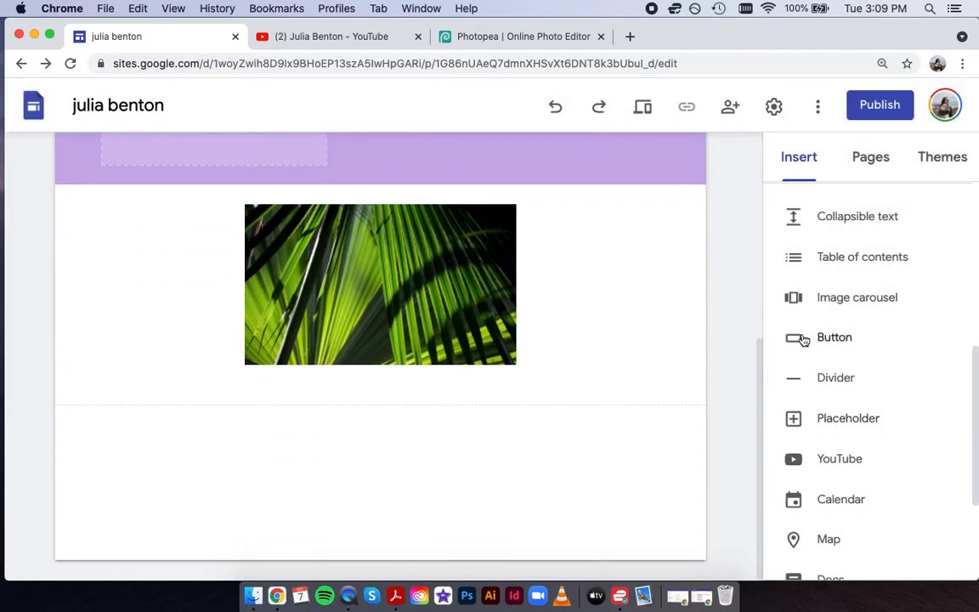
Insert a horizontal divider beneath the image carousel.
left_click(829, 380)
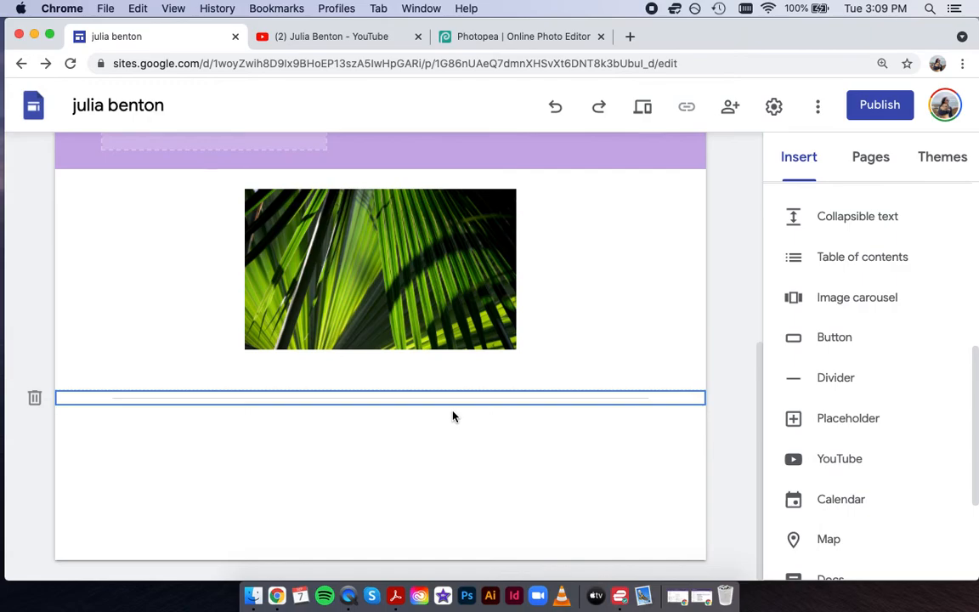
mouse_move(457, 489)
scroll(858, 411, "down", 4)
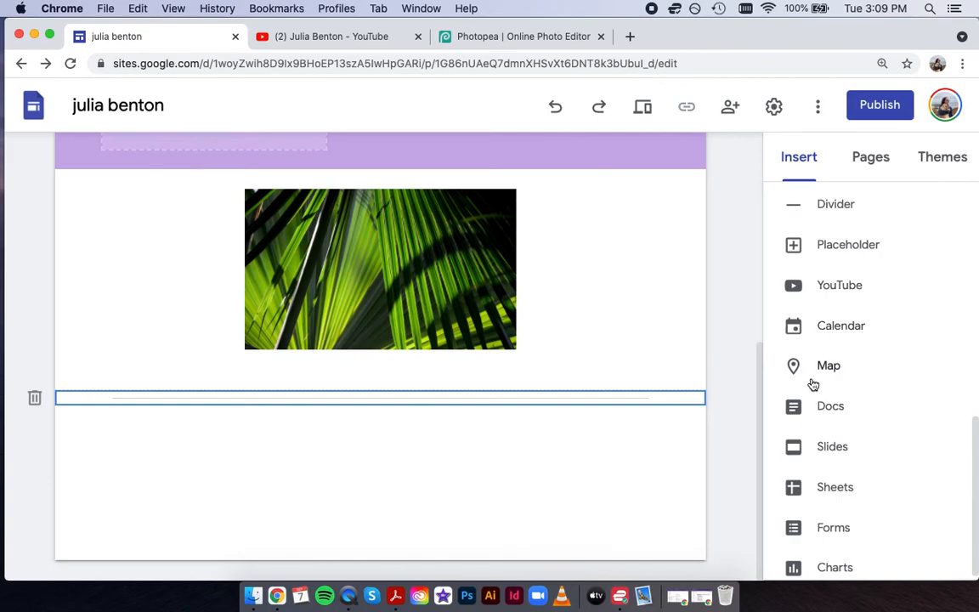
Embed the 'Copy of Week 4' Slides presentation below the divider.
left_click(827, 449)
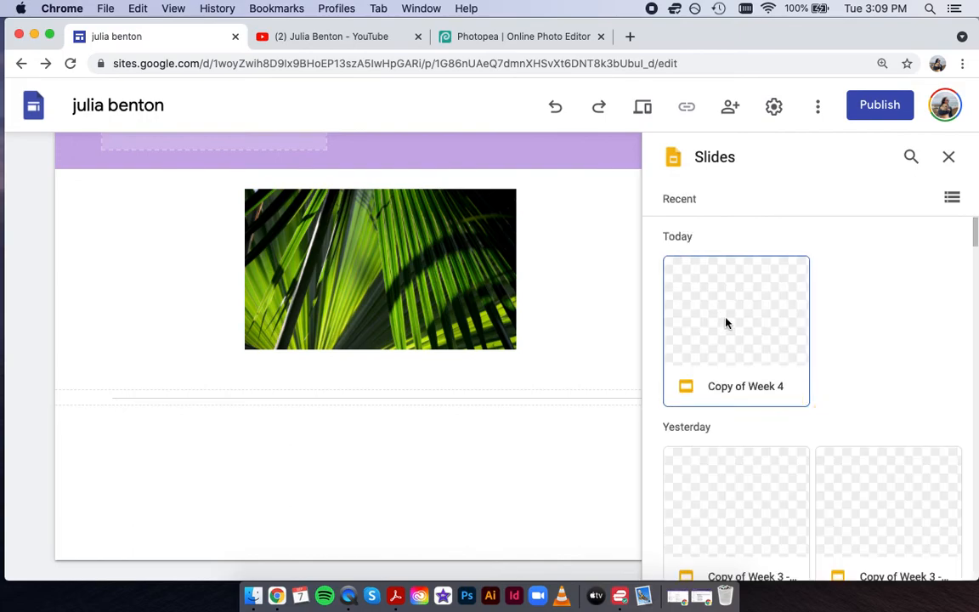
left_click(725, 322)
left_click(935, 560)
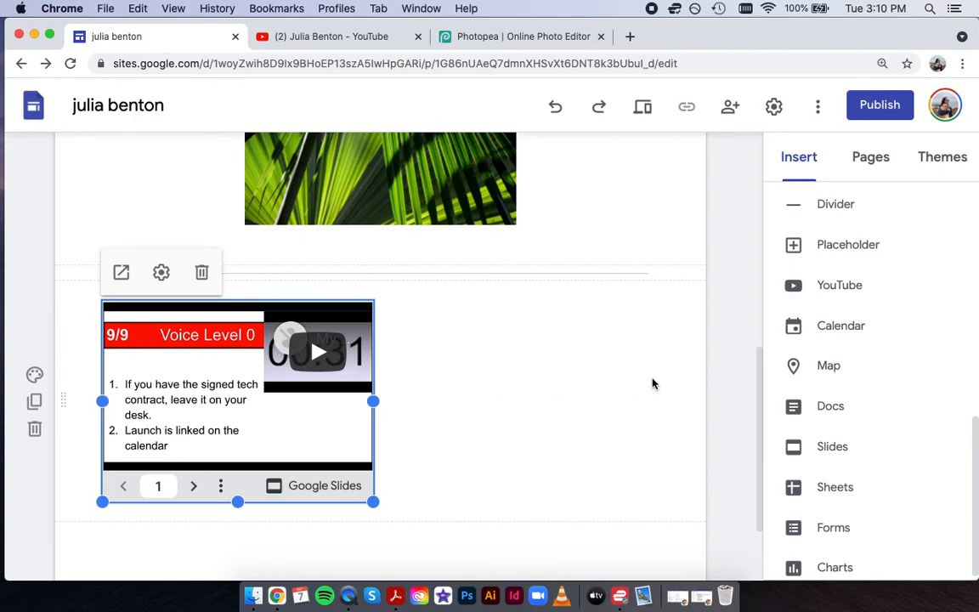
left_click(539, 426)
scroll(445, 461, "down", 3)
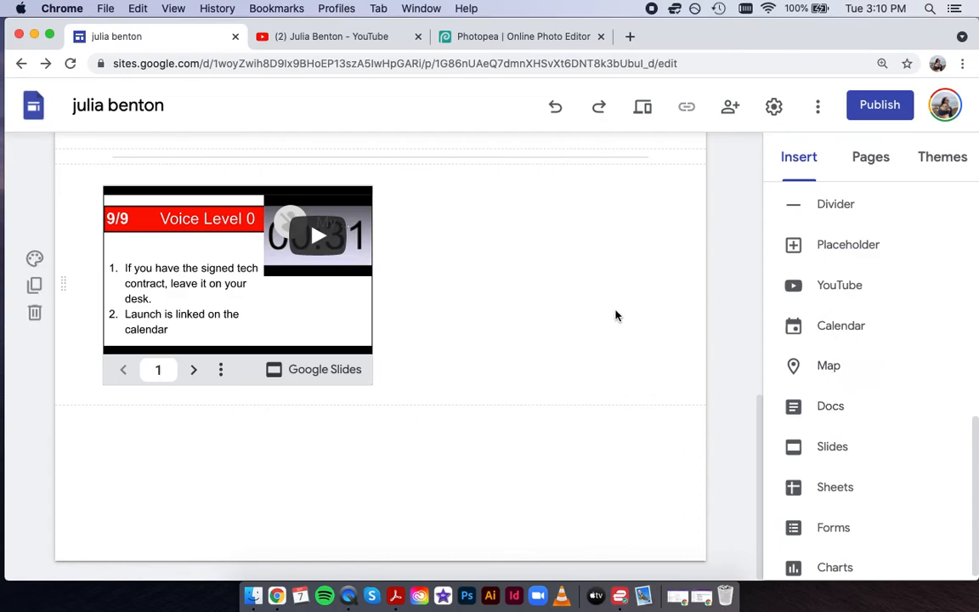
scroll(617, 315, "up", 5)
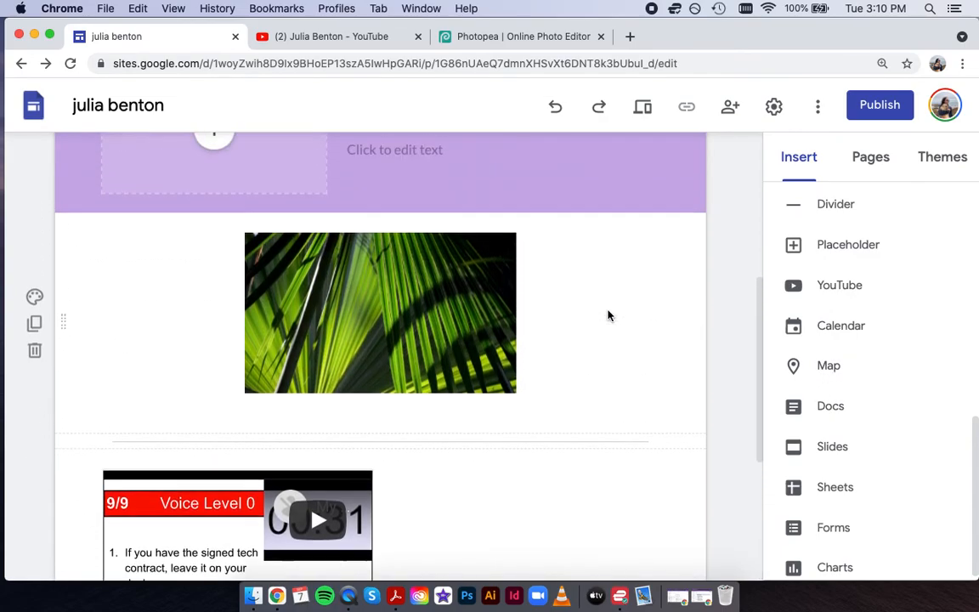
scroll(605, 315, "up", 3)
scroll(603, 316, "down", 2)
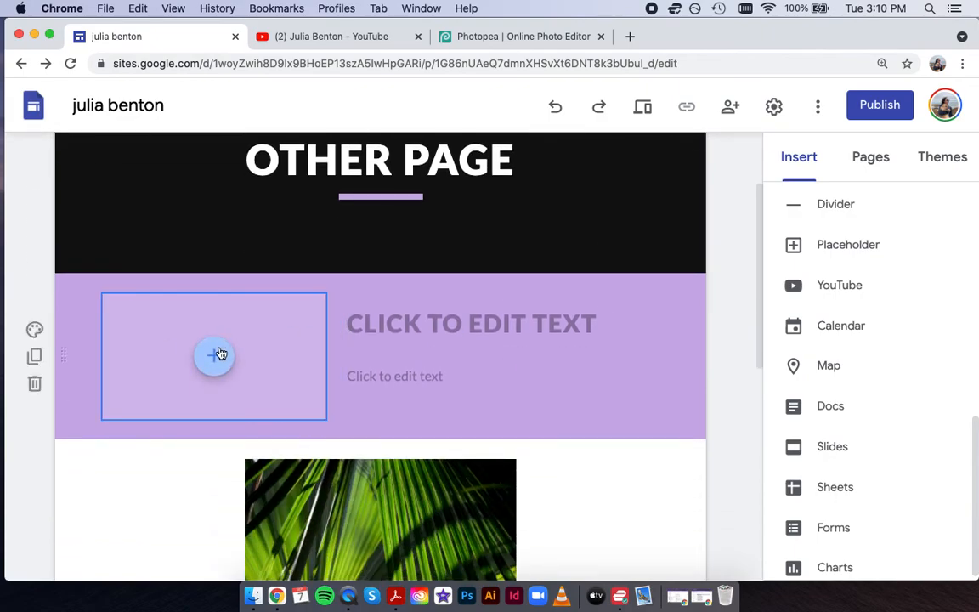
scroll(868, 326, "down", 1)
scroll(866, 324, "up", 5)
scroll(799, 440, "down", 2)
scroll(831, 398, "down", 5)
scroll(830, 400, "up", 6)
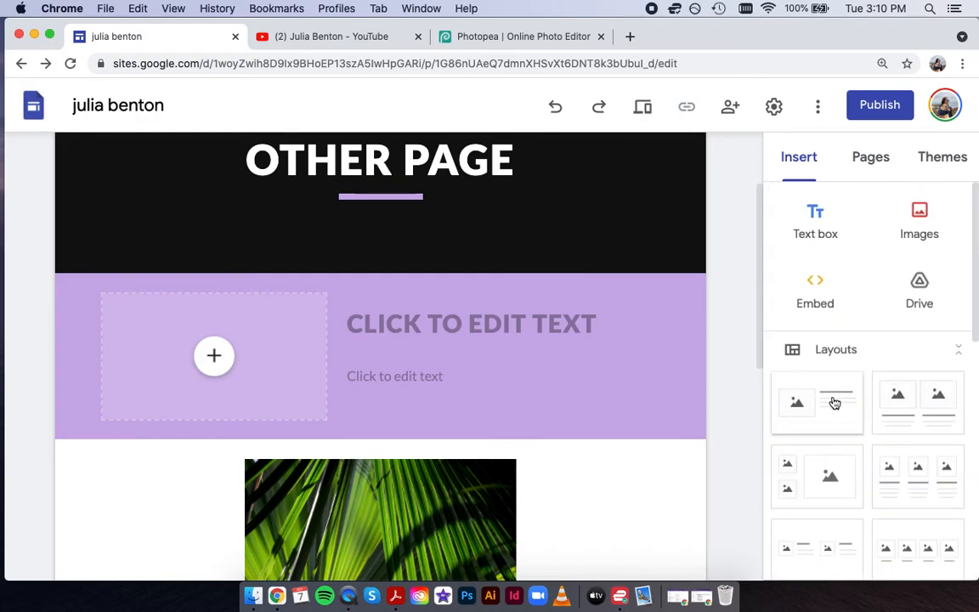
scroll(884, 374, "down", 2)
left_click(214, 355)
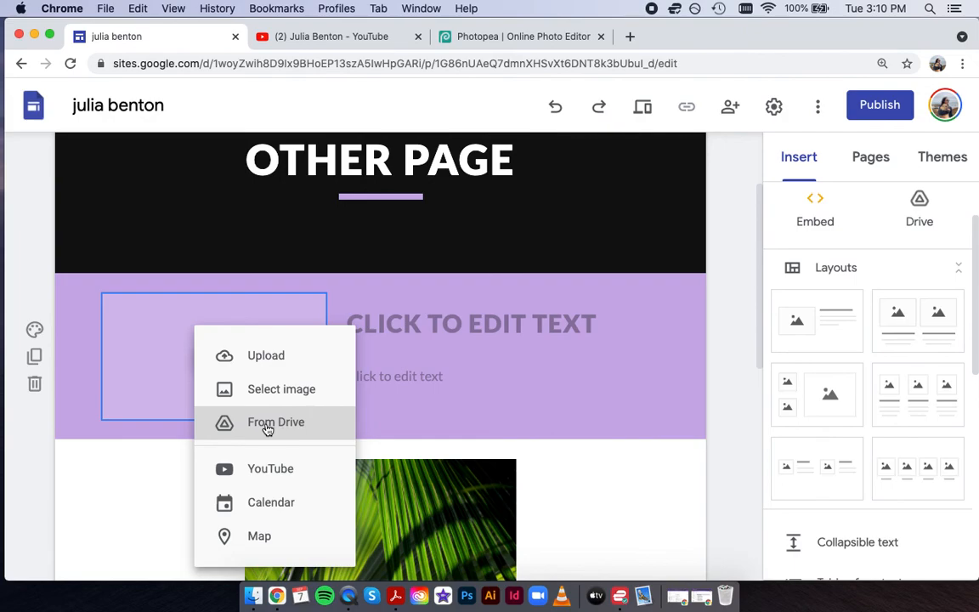
left_click(711, 351)
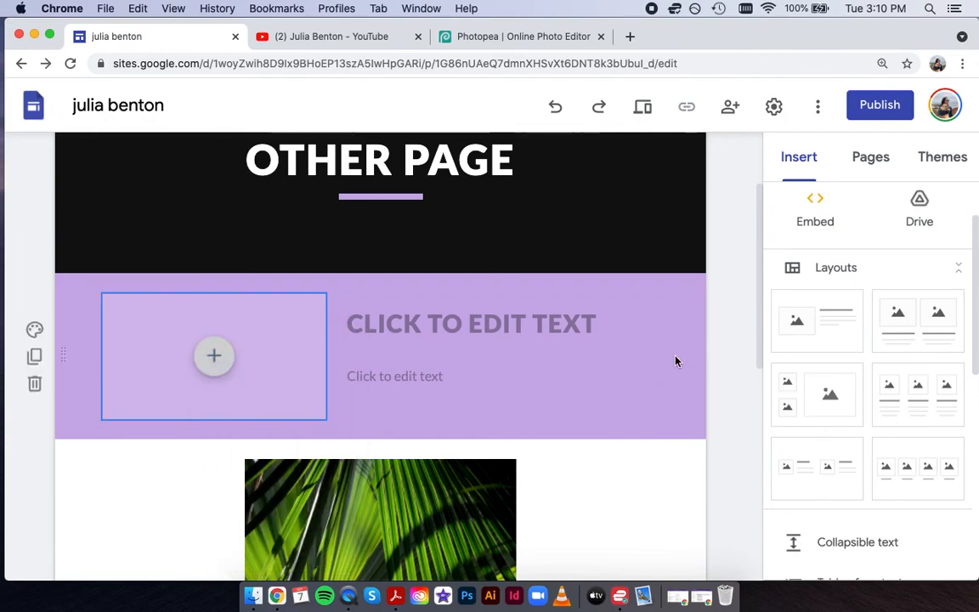
scroll(565, 469, "up", 2)
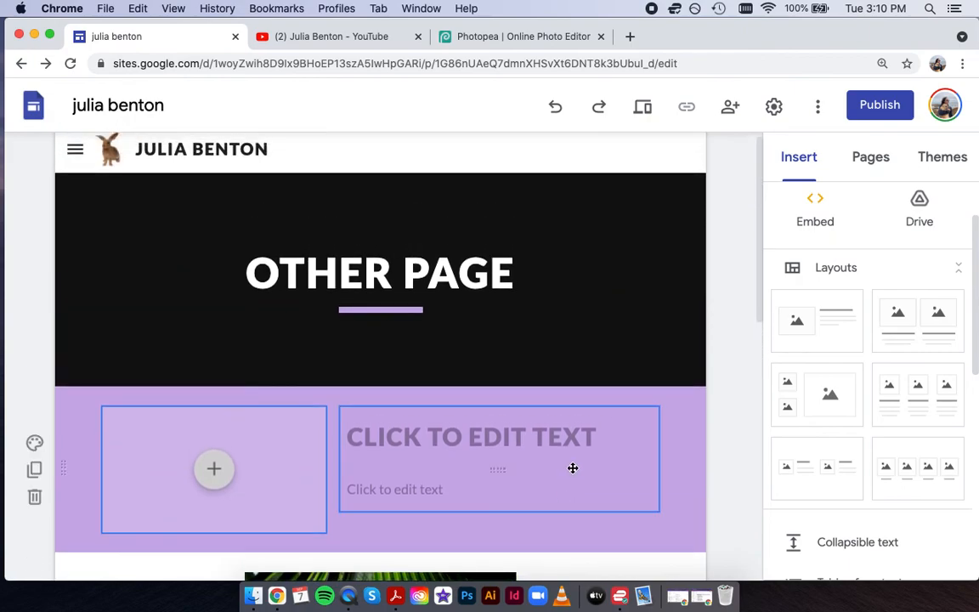
scroll(573, 470, "down", 7)
scroll(573, 472, "up", 4)
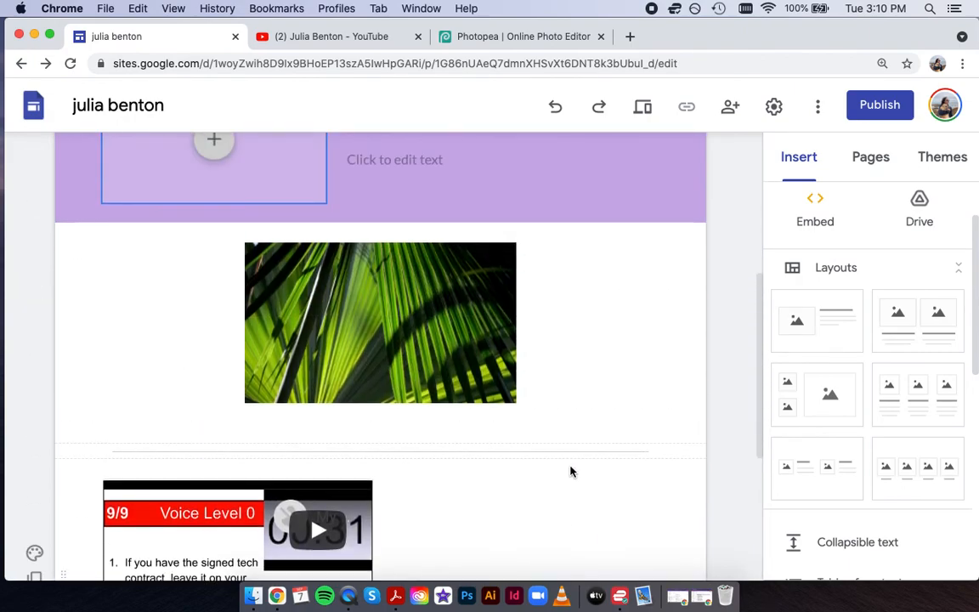
scroll(558, 450, "up", 3)
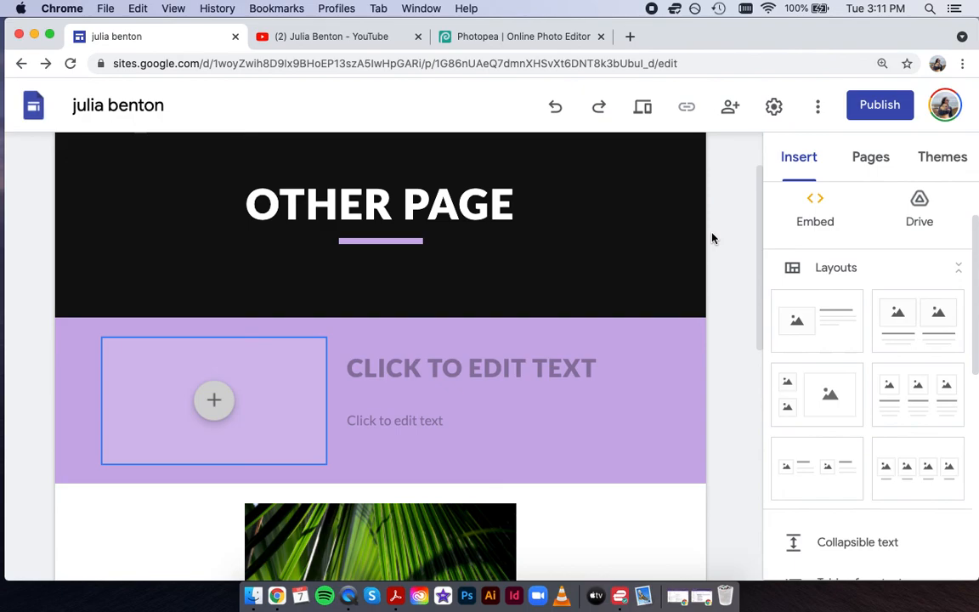
Publish the site to the web using the suggested web address.
left_click(893, 105)
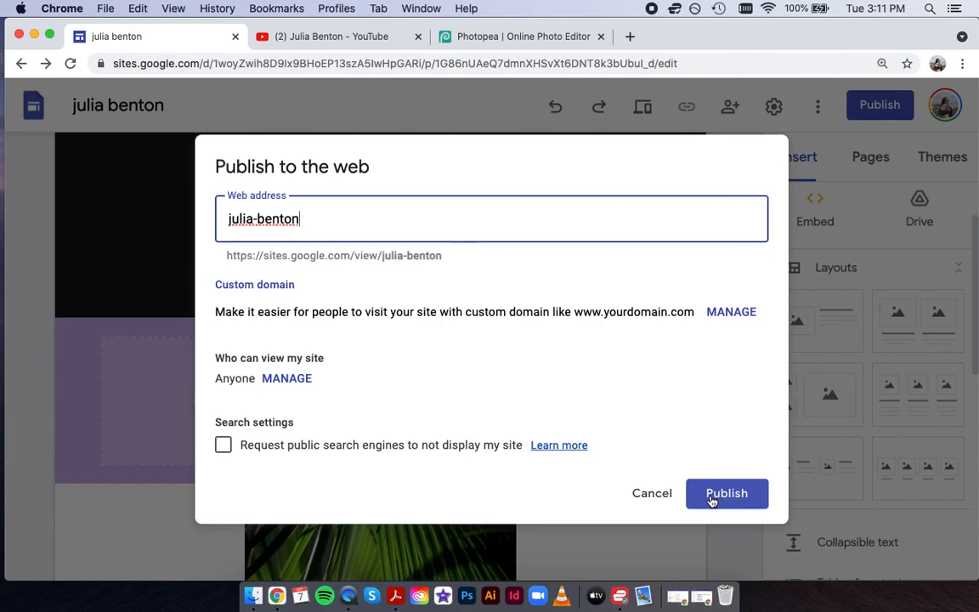
left_click(666, 501)
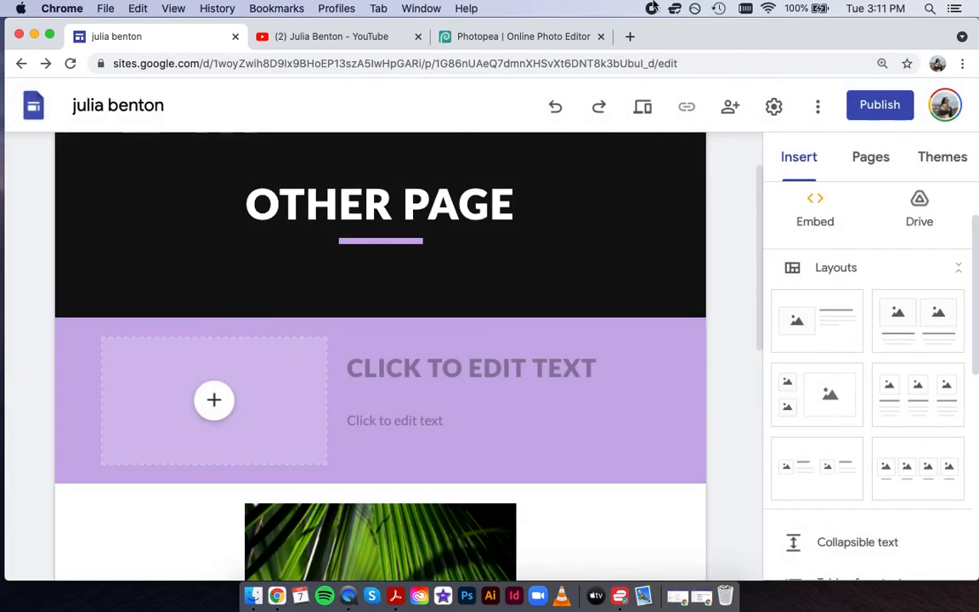